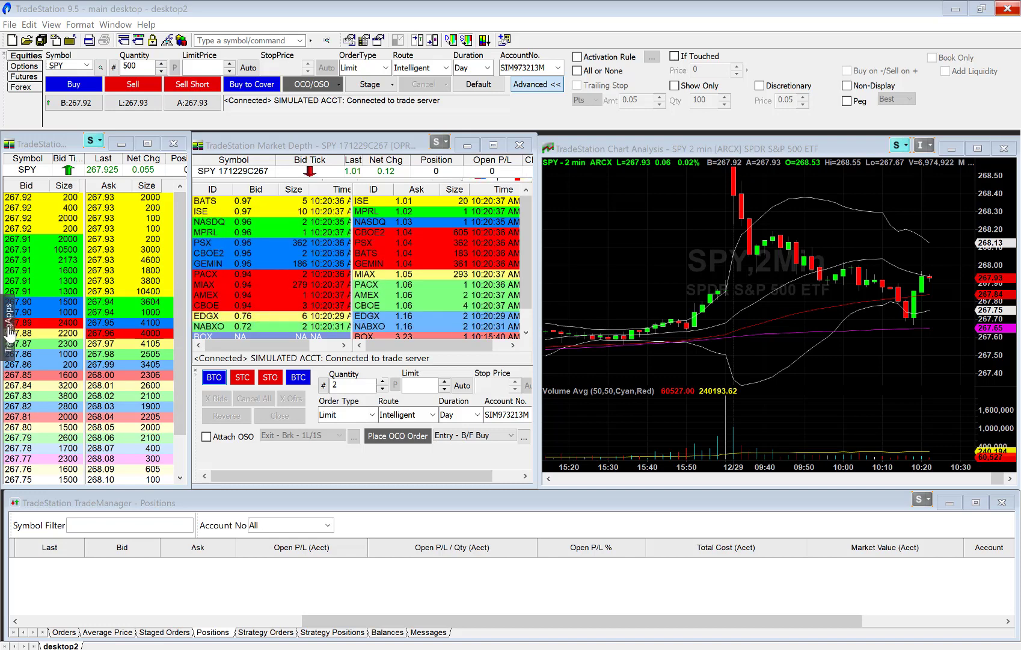
Open the TradingApps launcher and drag it up and right, clear of the Level II rows.
left_click(8, 330)
left_click_drag(225, 306, 364, 226)
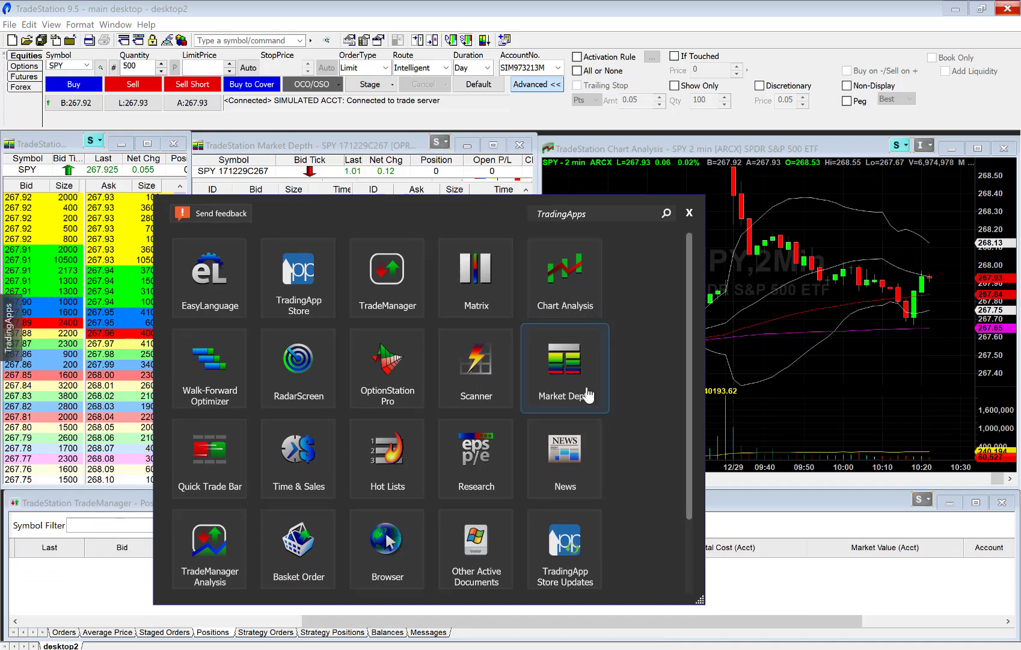
left_click_drag(465, 221, 571, 199)
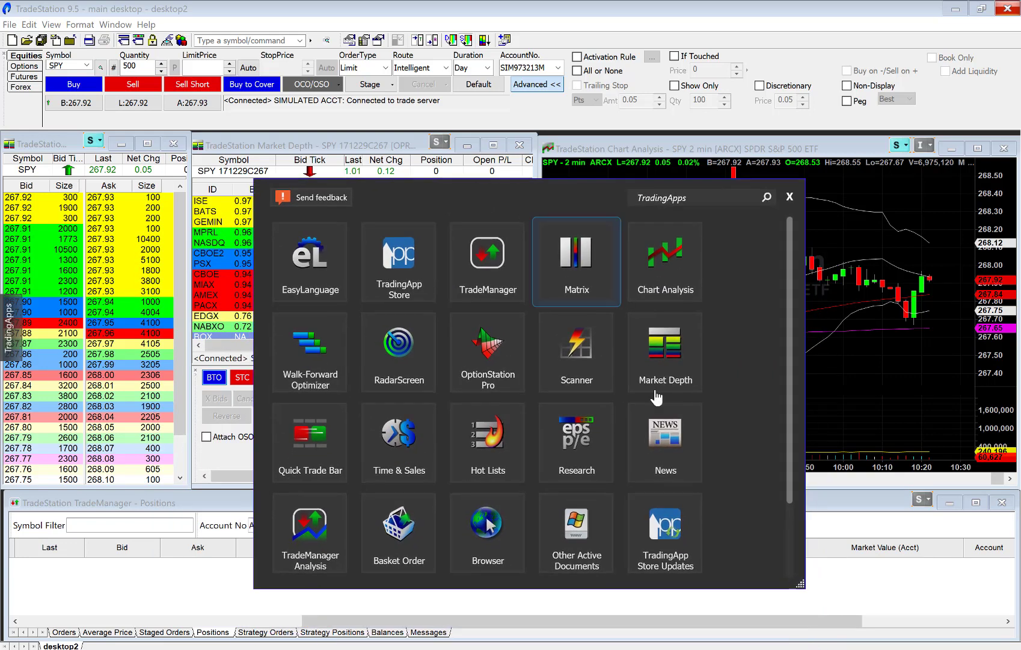
scroll(520, 460, "down", 3)
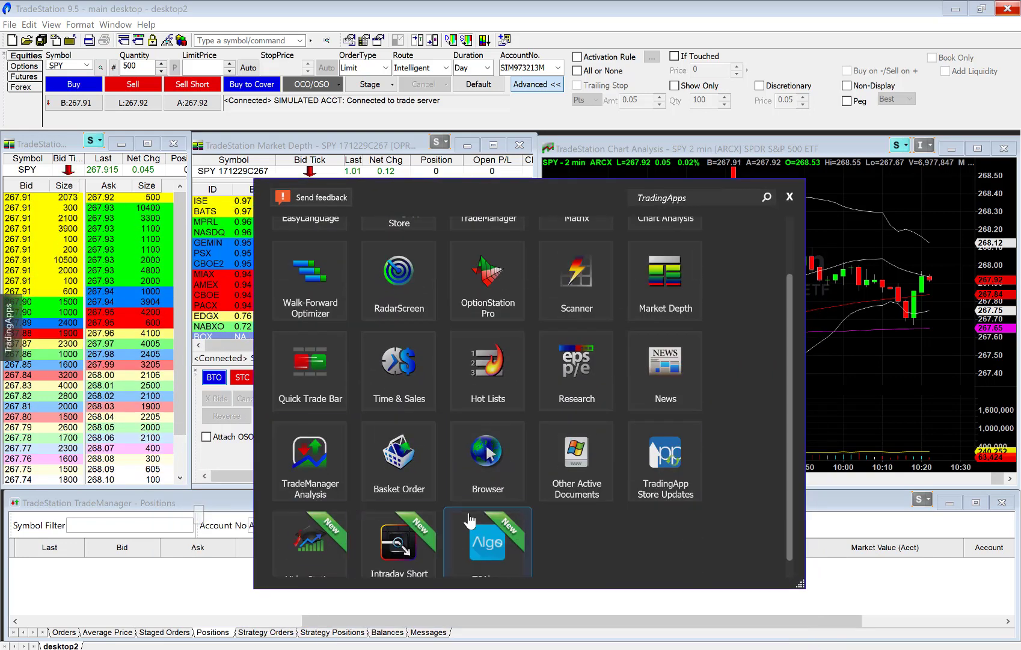
scroll(500, 337, "up", 3)
left_click_drag(529, 214, 592, 178)
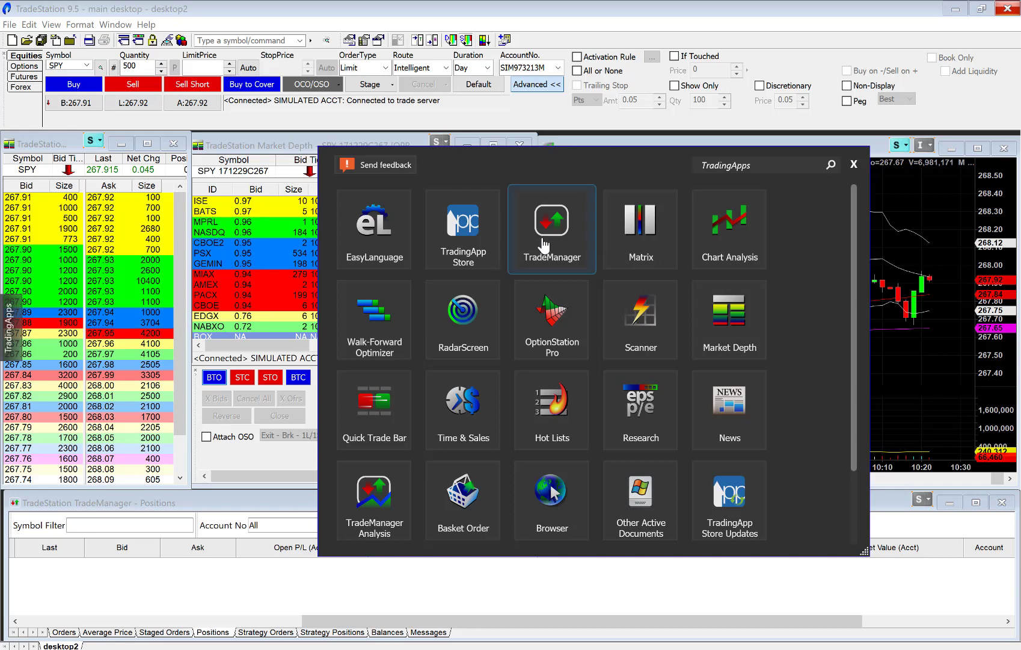
Launch a 5-minute SPY Chart Analysis window, then close it and confirm deleting it.
left_click(734, 246)
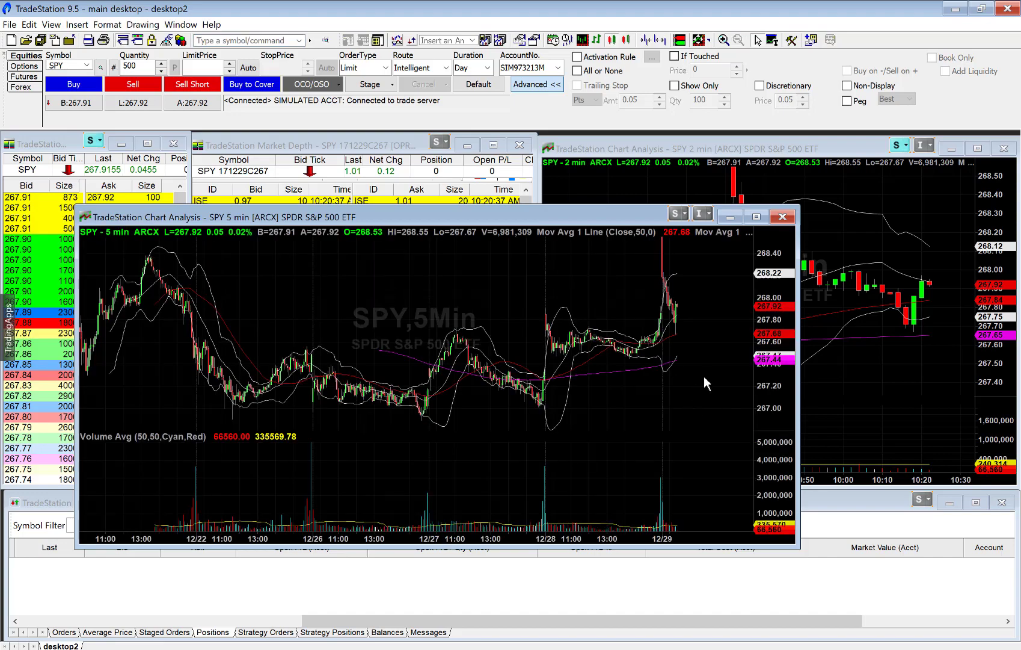
scroll(697, 373, "up", 5)
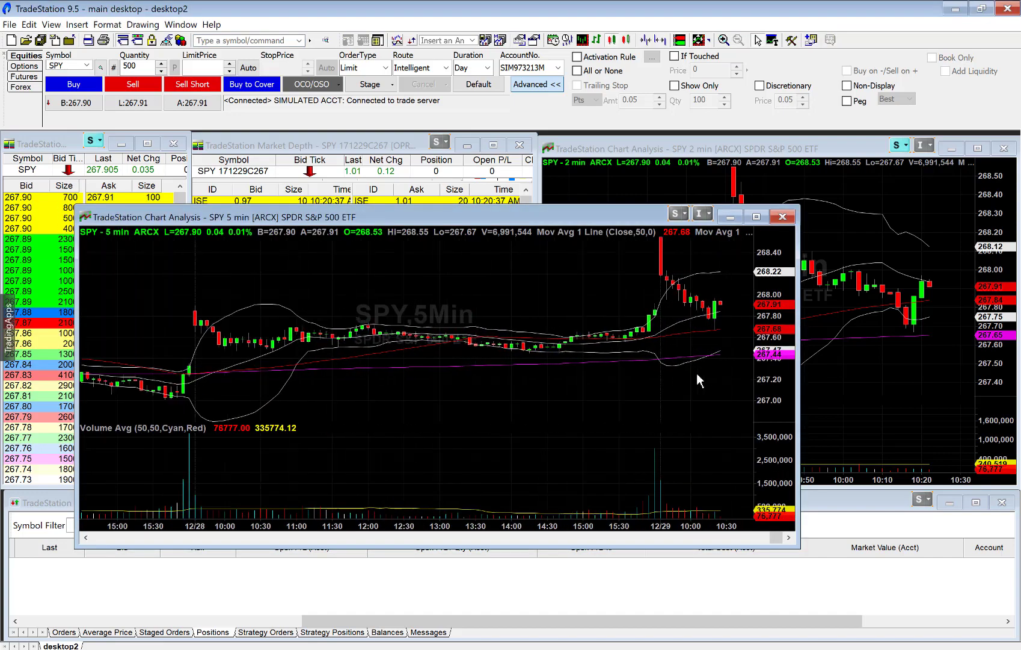
left_click_drag(570, 213, 695, 190)
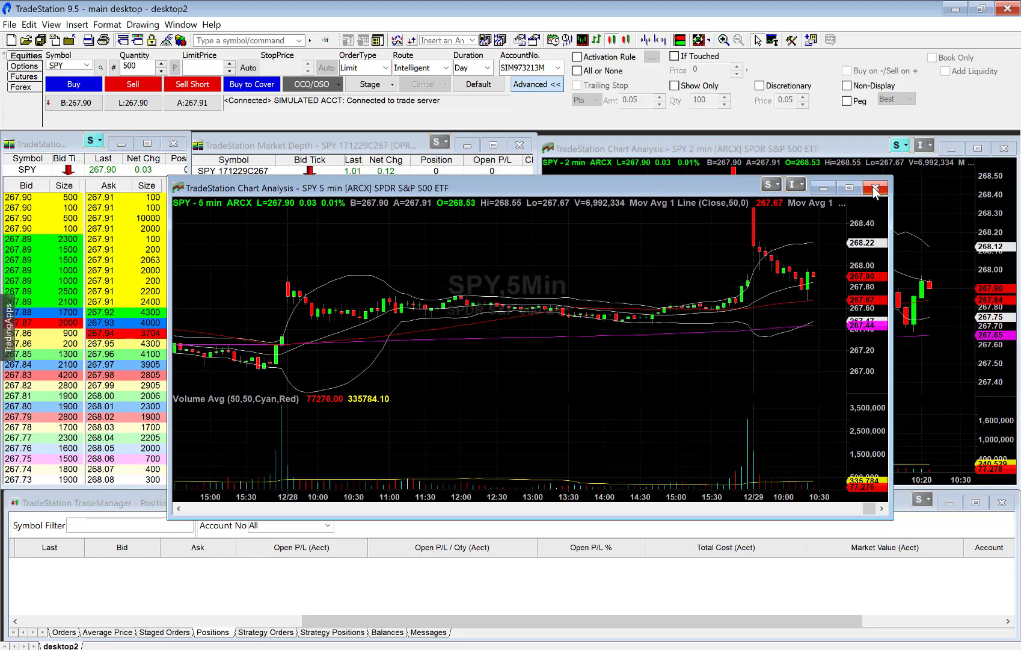
left_click(875, 188)
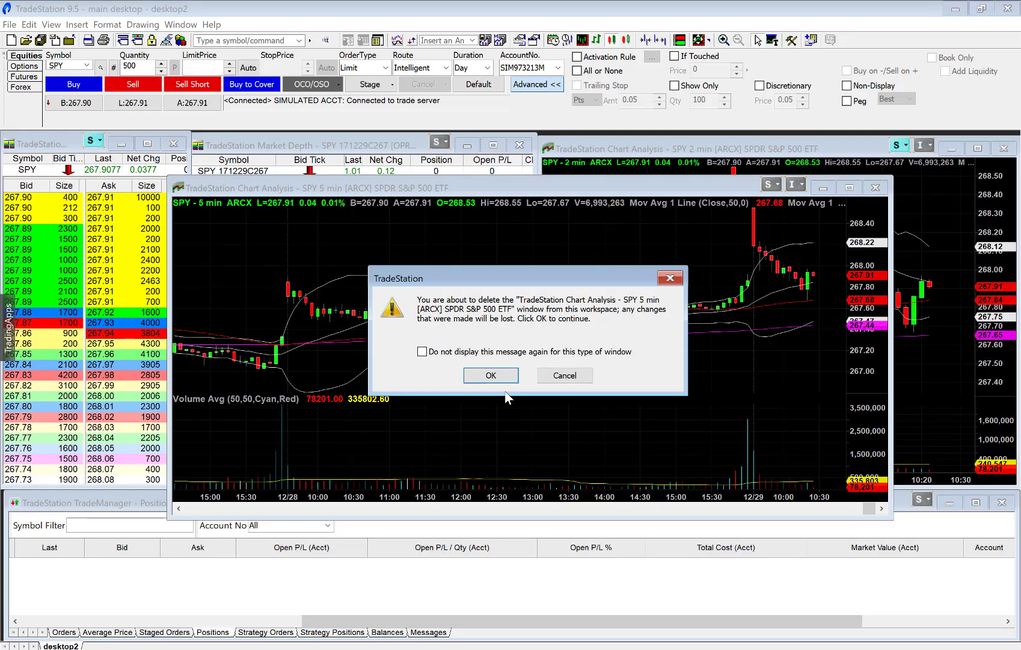
left_click(499, 378)
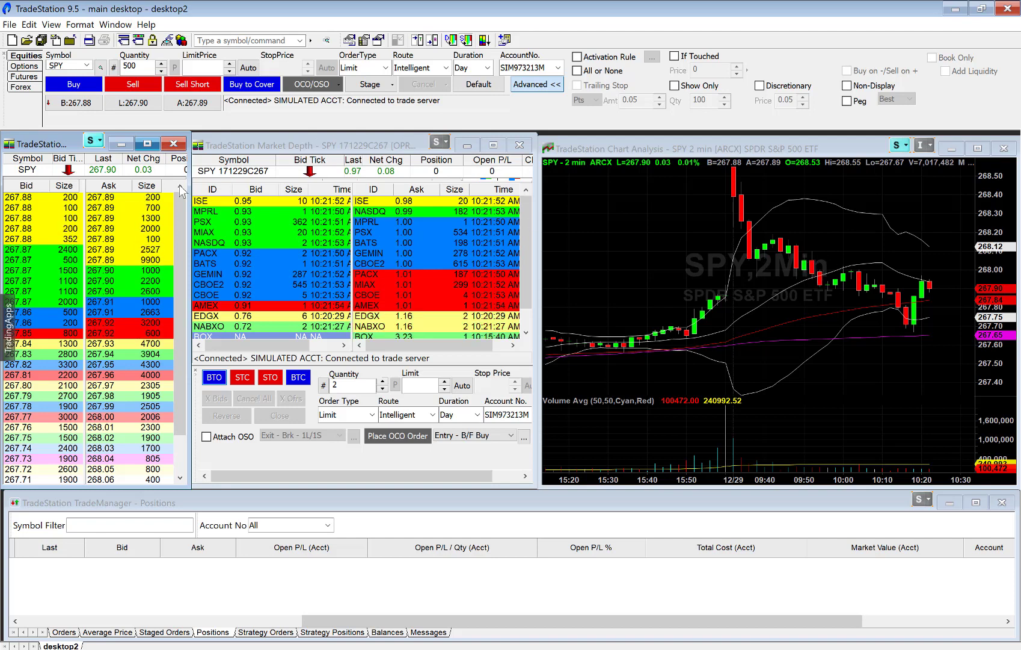
Link the Level II window and the chart to Blue Local Symbol Link, then load symbol fb.
left_click(99, 141)
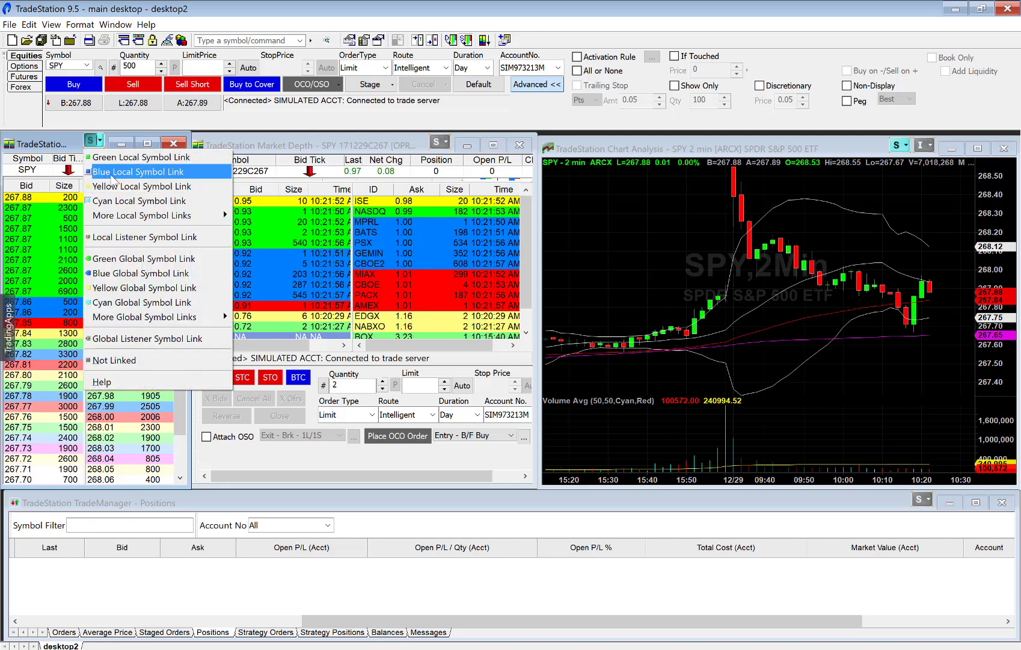
left_click(96, 162)
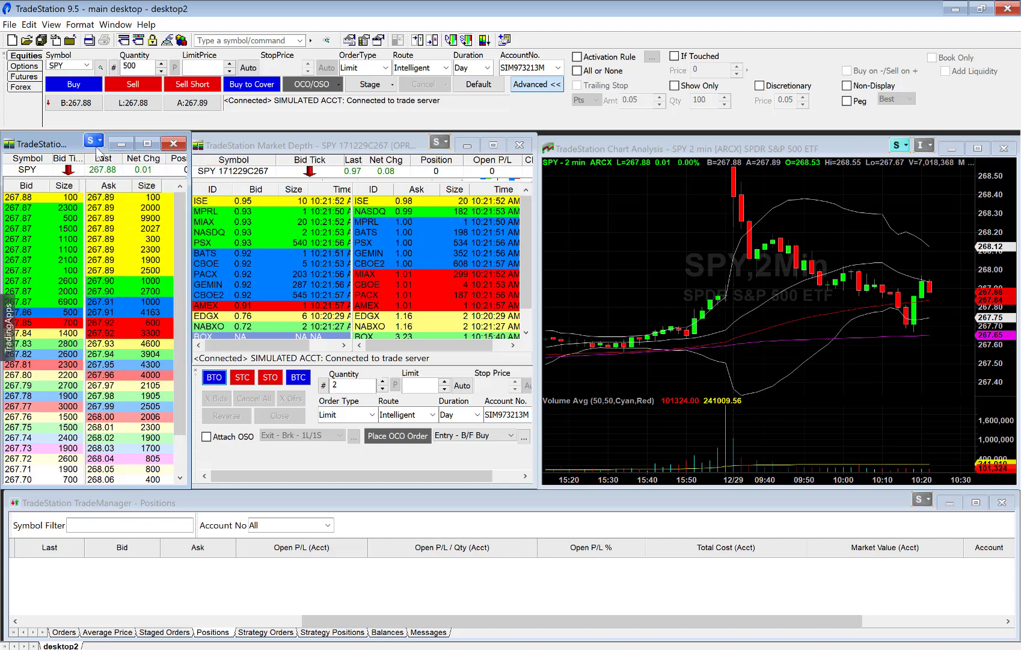
left_click(907, 146)
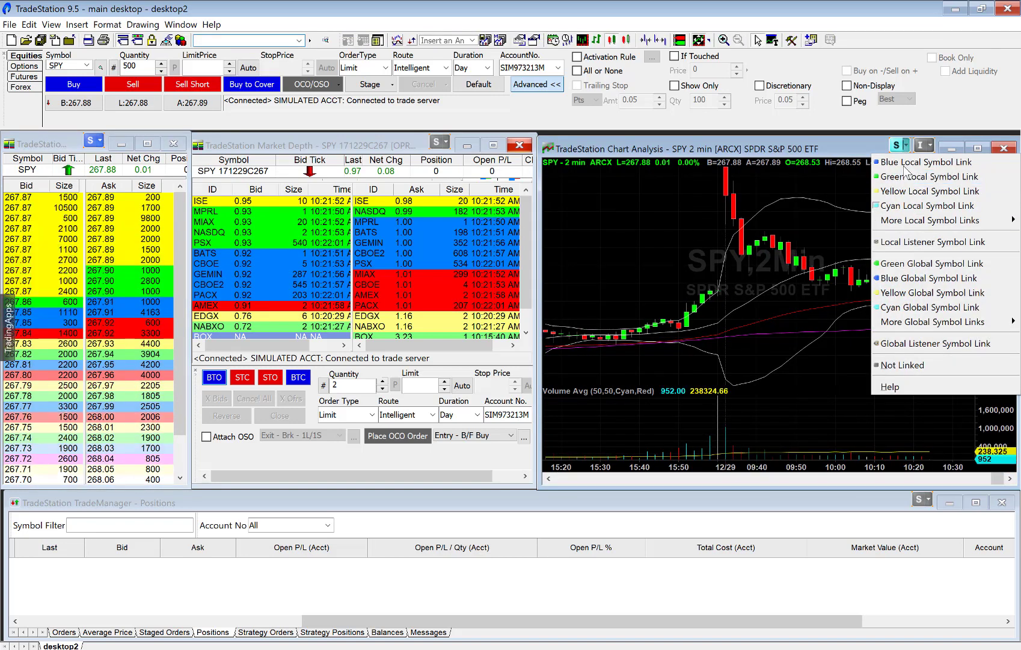
left_click(926, 162)
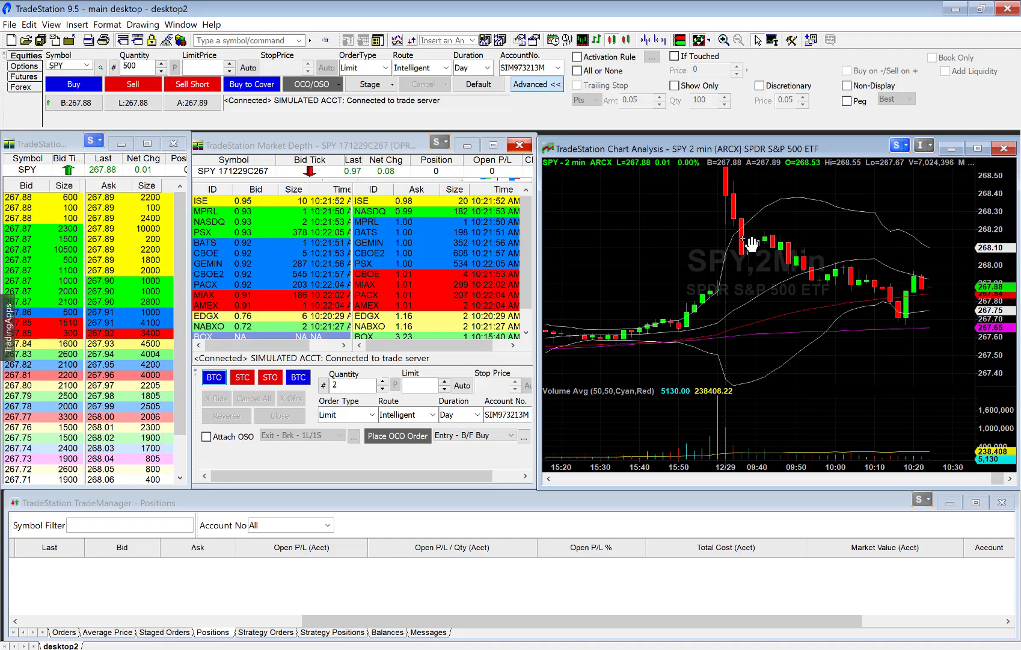
type("fb")
key("Return")
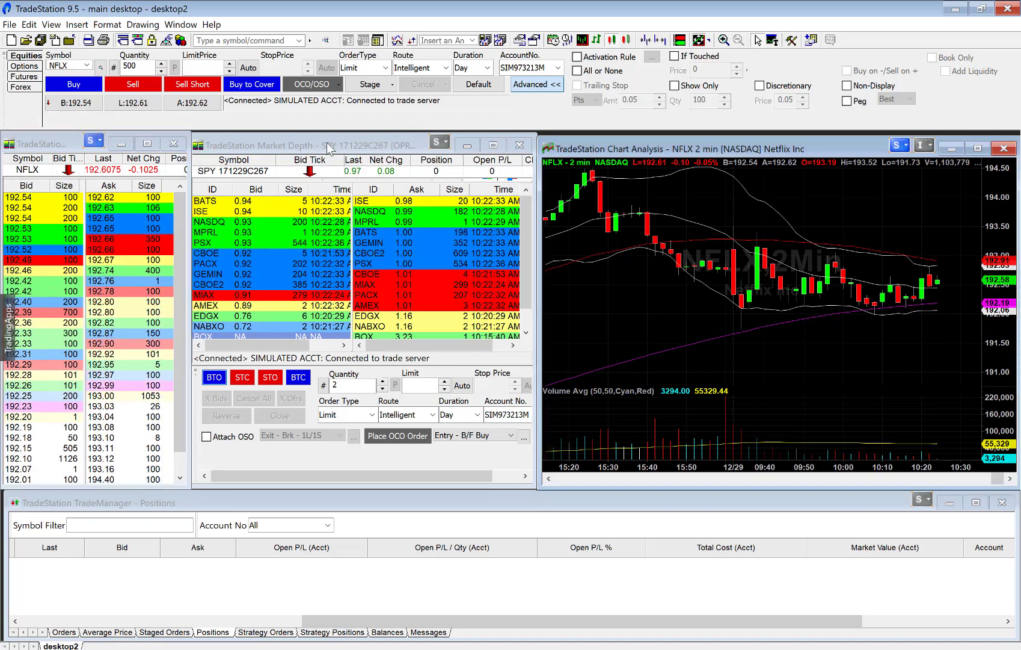
Widen the NFLX depth window, toggle View Trade Bar on then off, and widen it further.
left_click(187, 249)
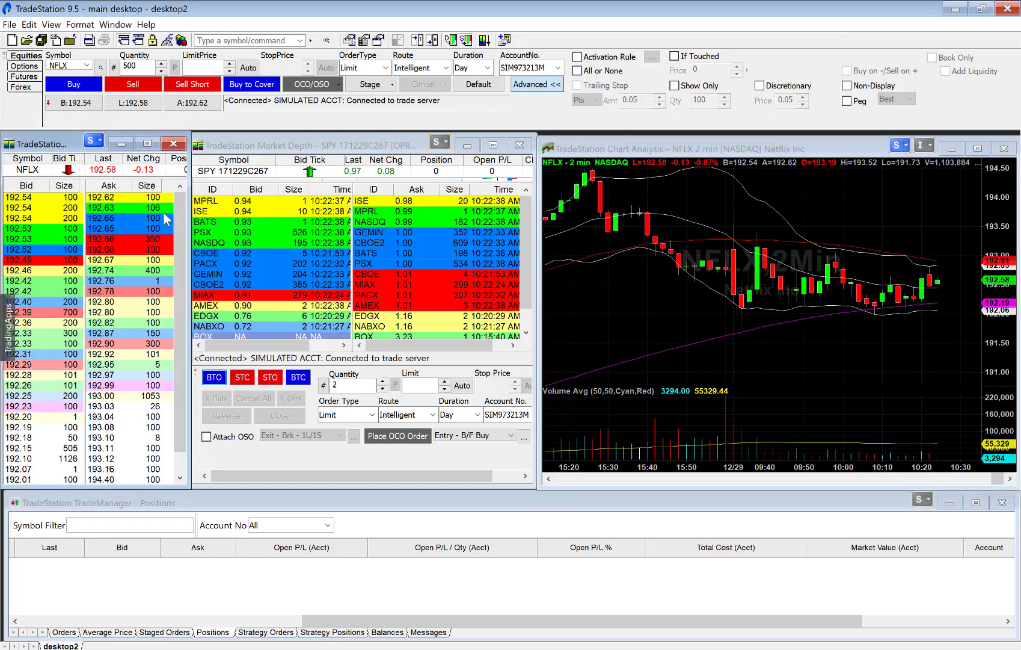
left_click_drag(186, 250, 525, 274)
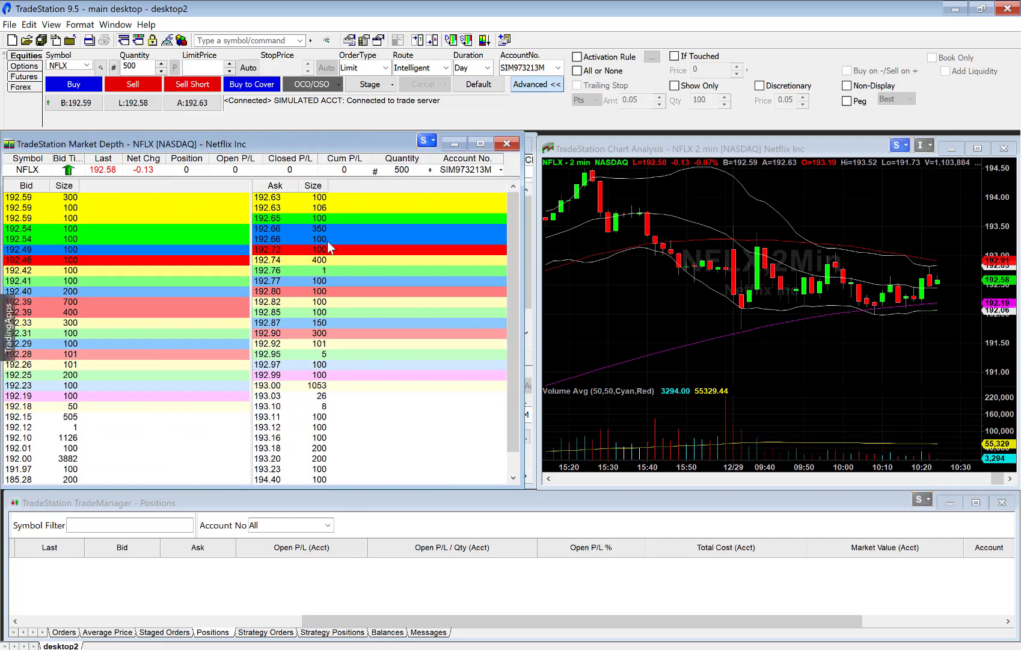
right_click(389, 209)
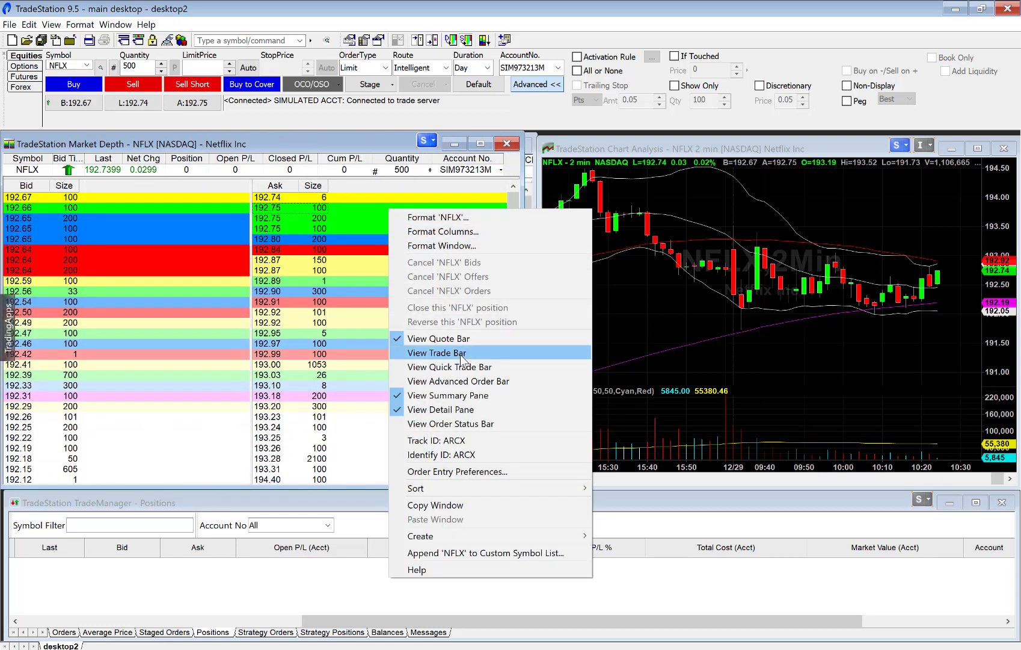
left_click(464, 364)
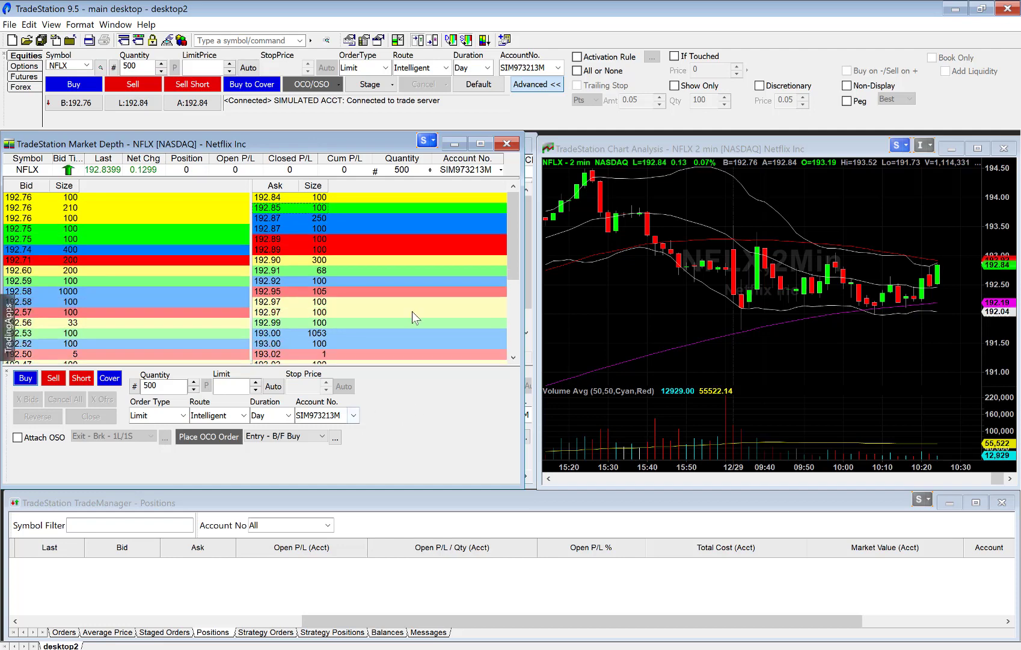
right_click(409, 253)
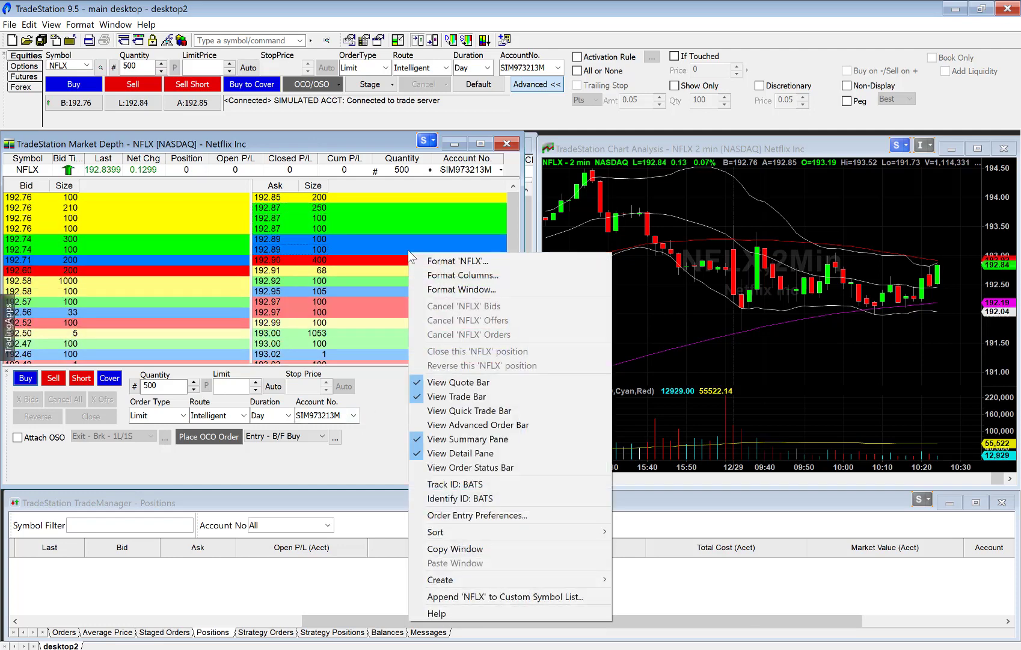
left_click(484, 396)
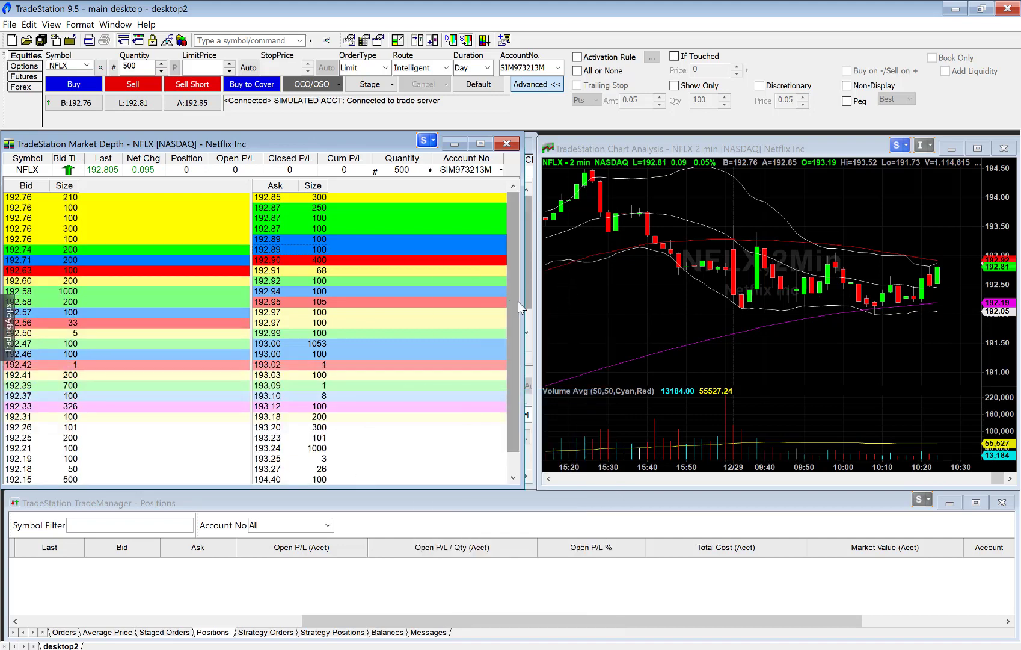
left_click_drag(521, 302, 534, 329)
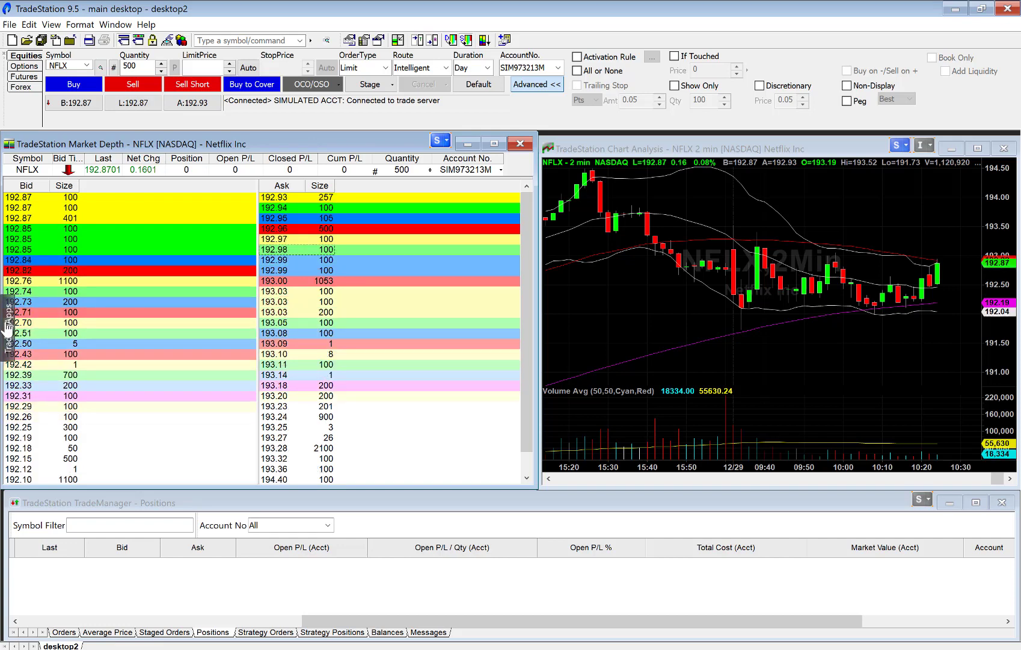
Open a new Market Depth window from the TradingApps launcher and bring it in front of the original.
left_click(9, 330)
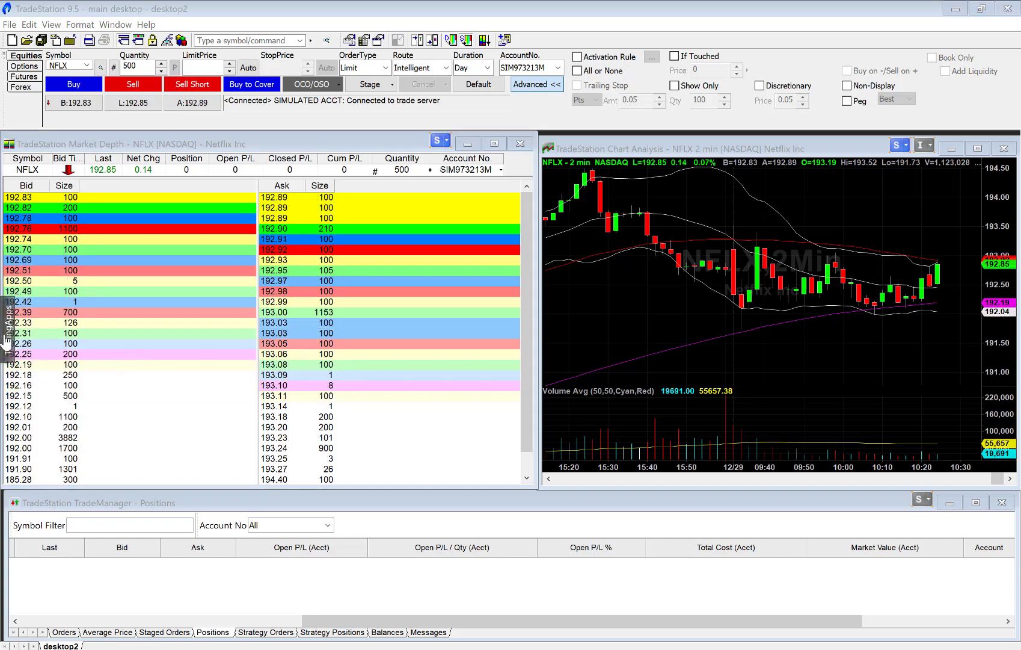
left_click(9, 340)
left_click_drag(323, 328, 330, 193)
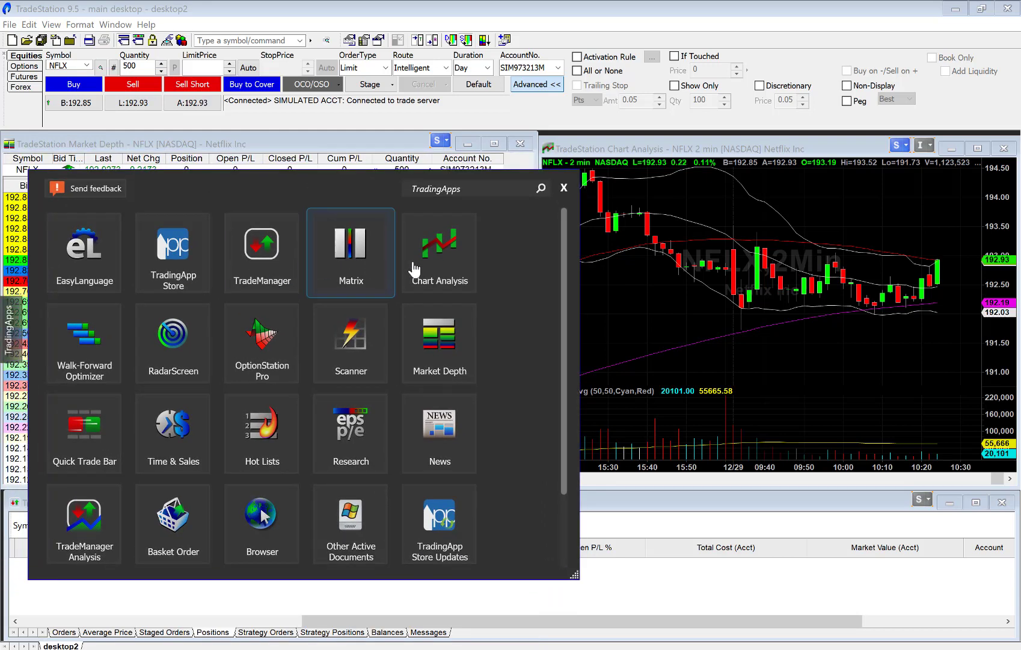
left_click(409, 342)
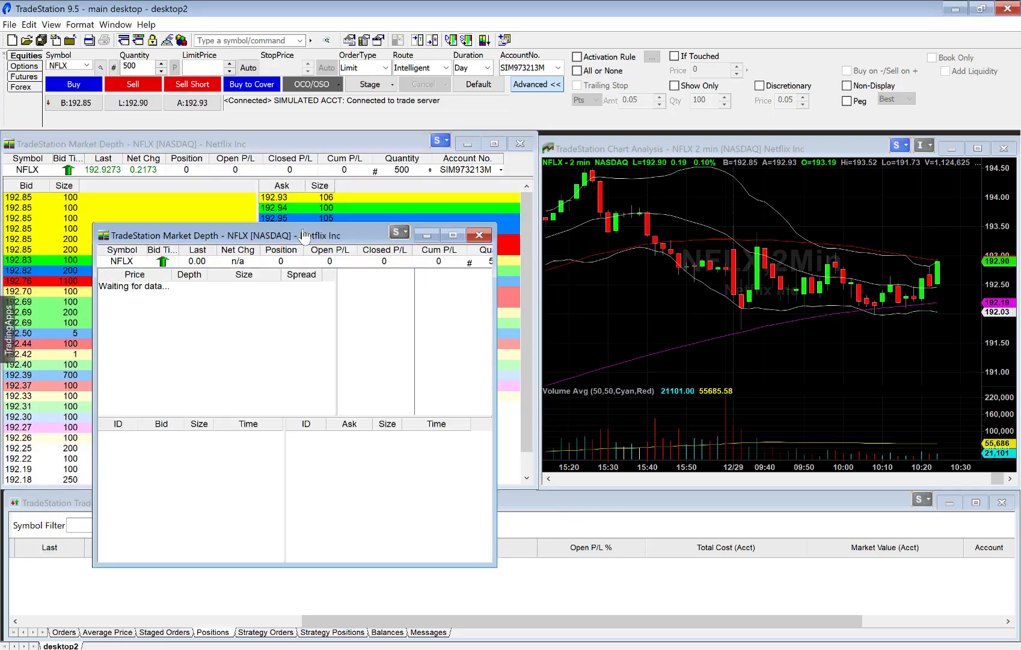
left_click(298, 195)
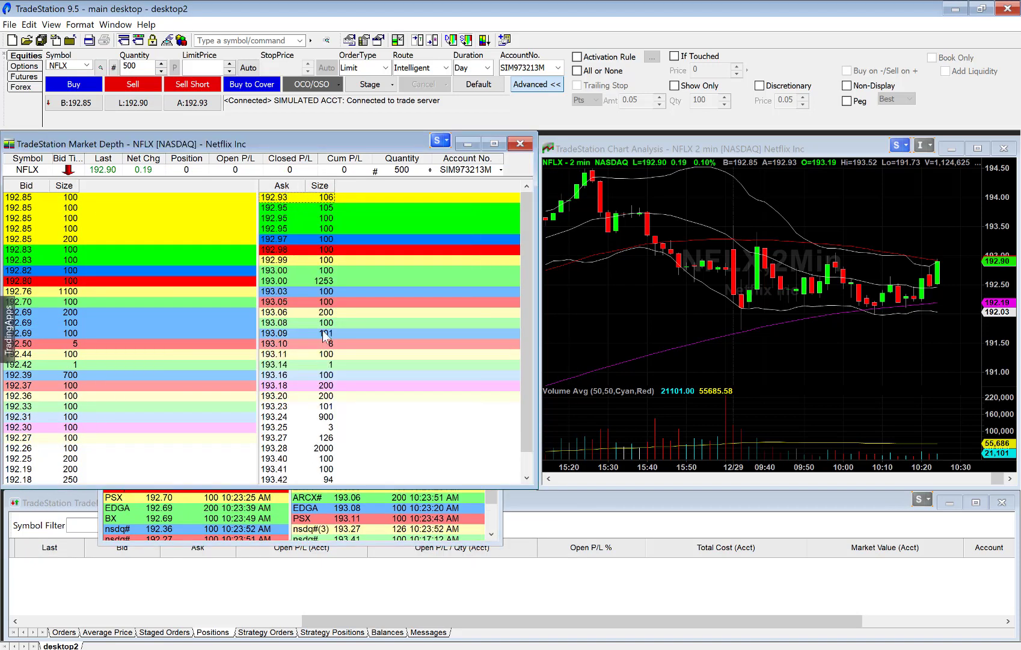
left_click(494, 533)
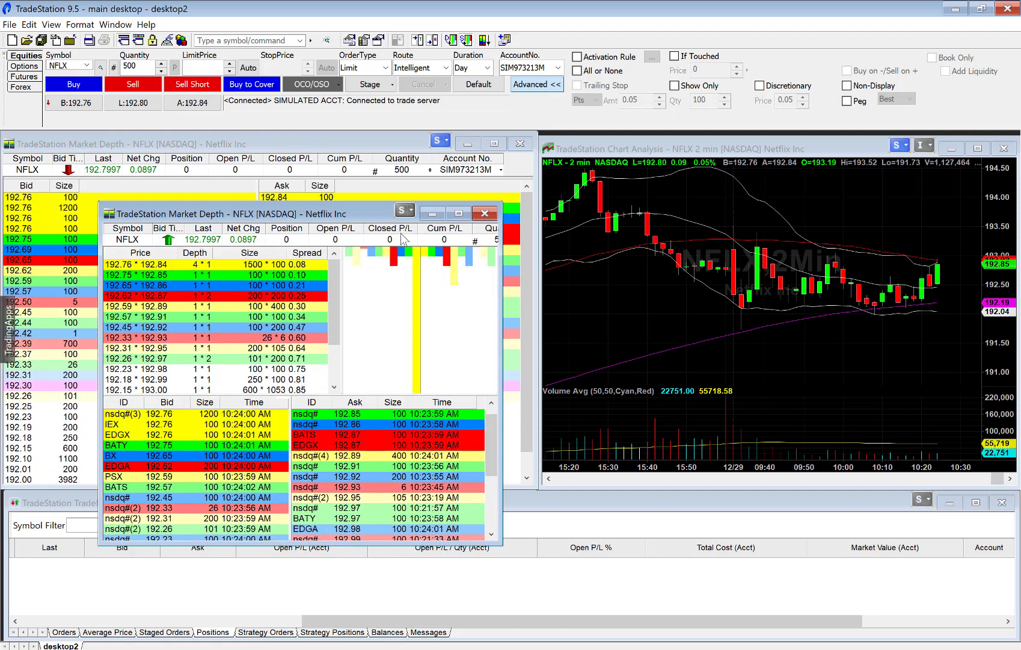
Set the detailed NFLX Market Depth window's font to 18-point Arial in Format Window.
right_click(446, 235)
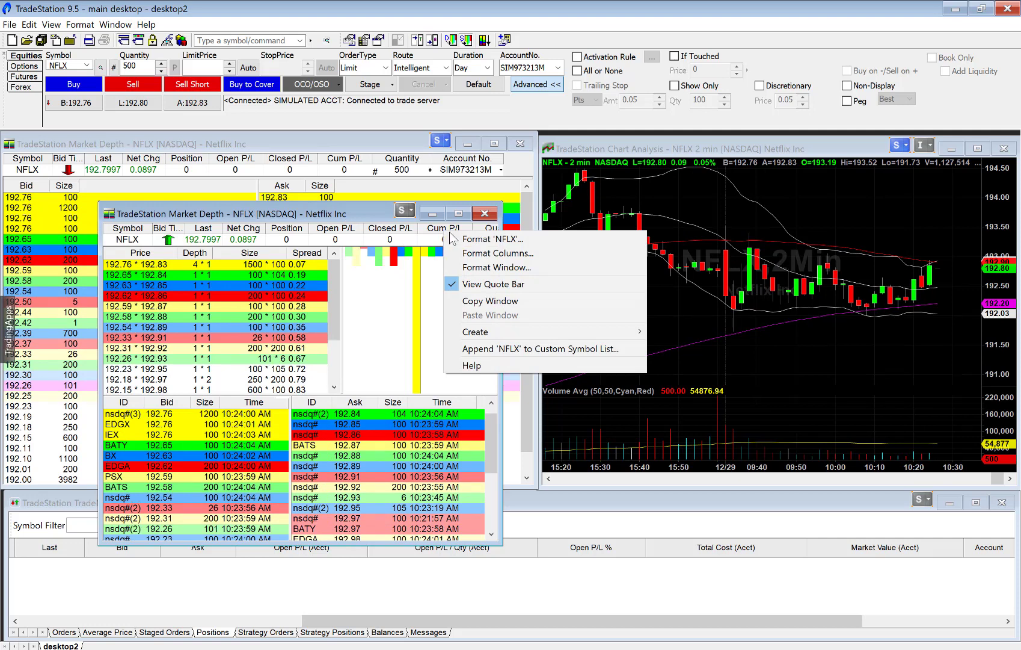
left_click(512, 269)
left_click(485, 191)
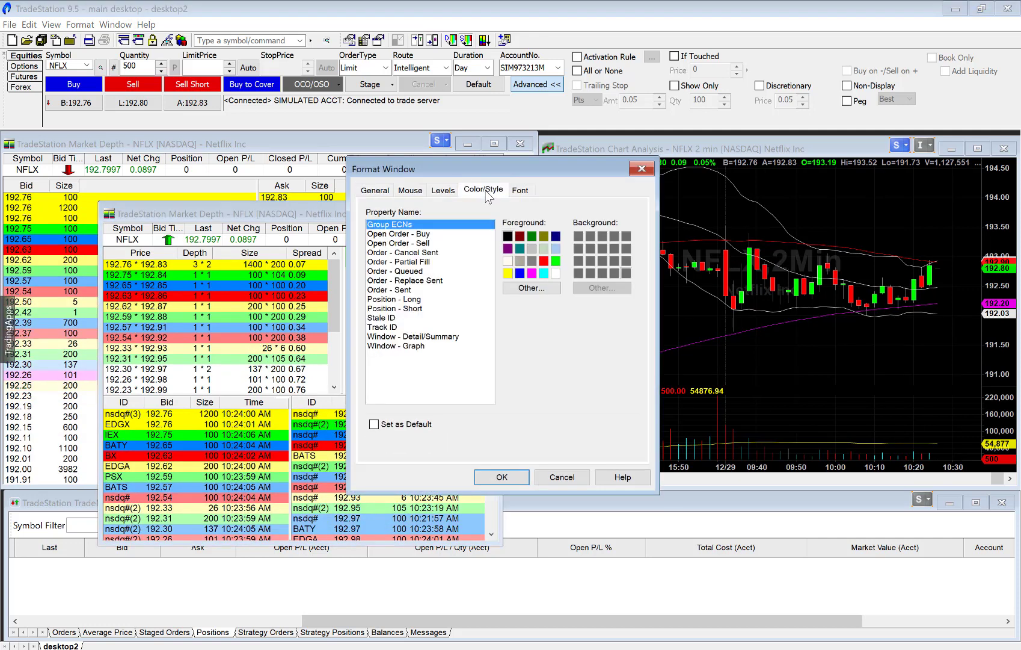
left_click(521, 191)
left_click(485, 192)
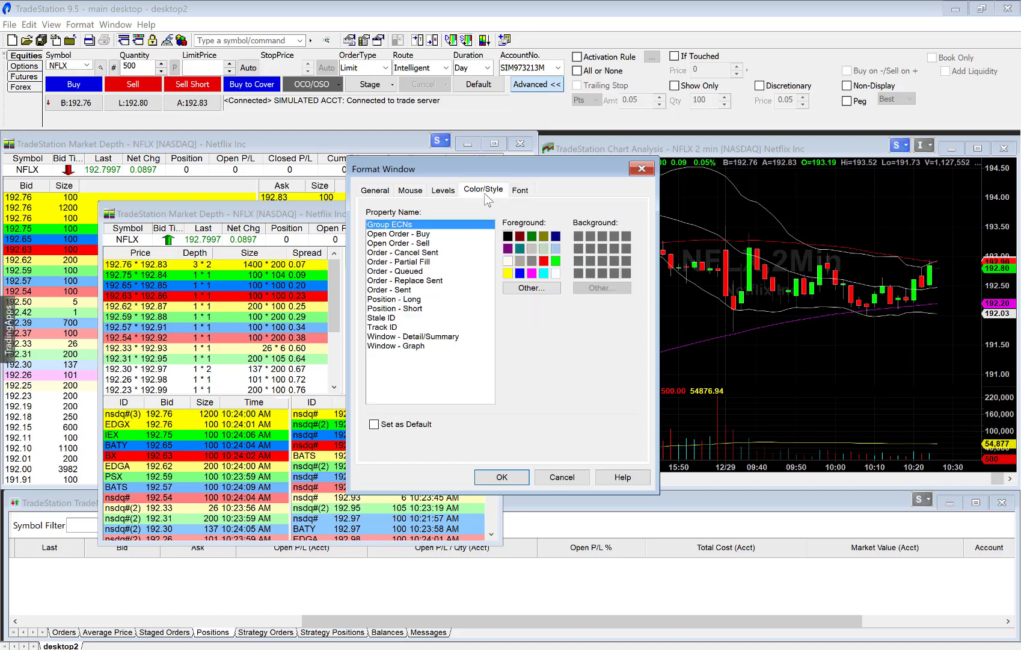
left_click(515, 192)
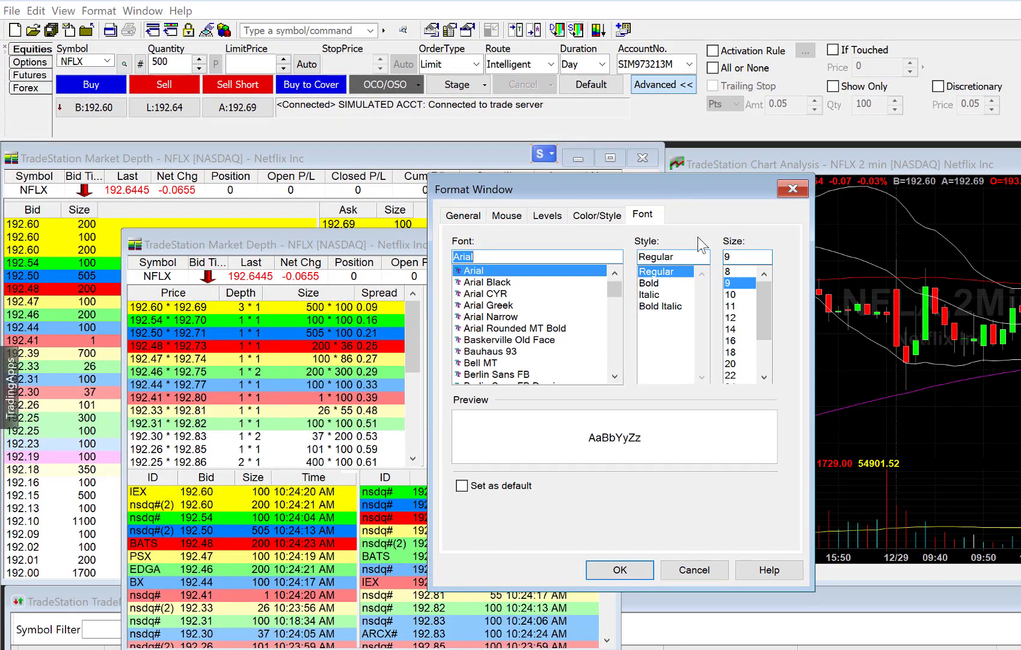
left_click(735, 352)
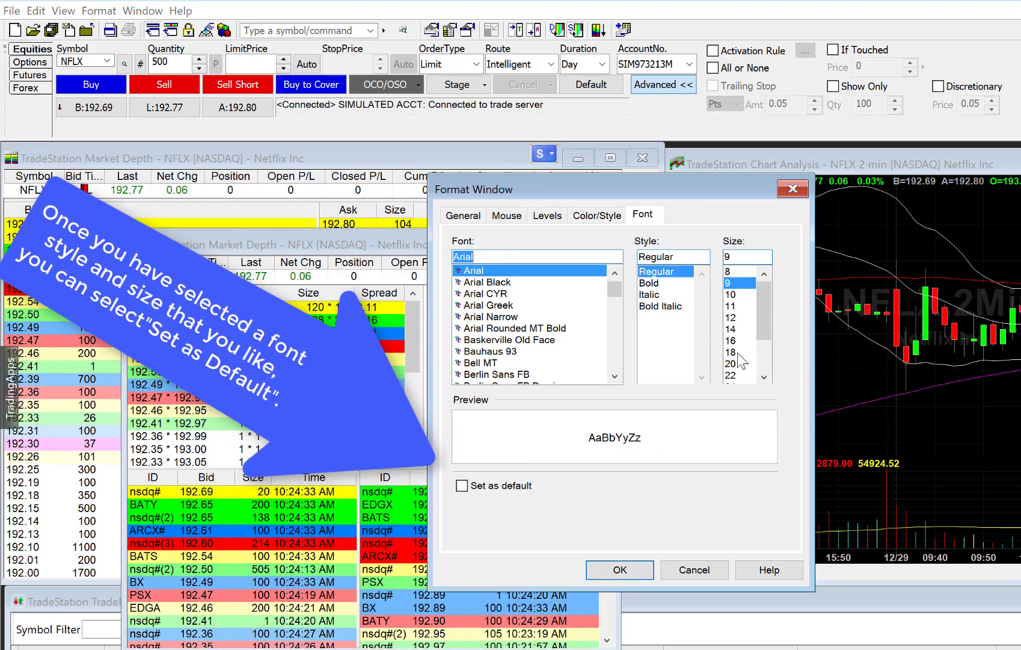
left_click(734, 353)
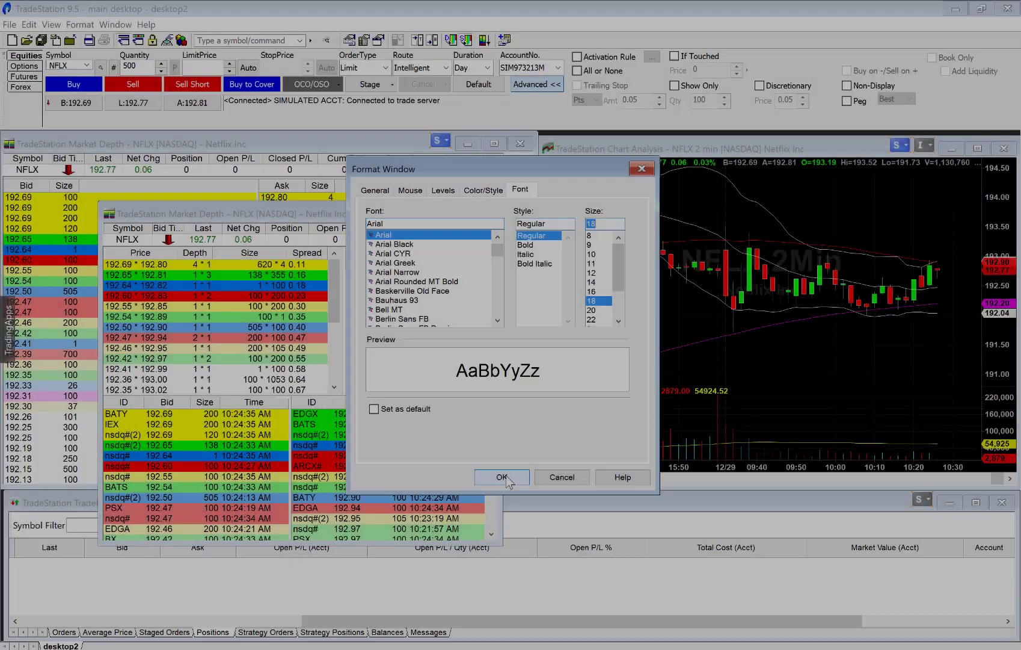
left_click(622, 570)
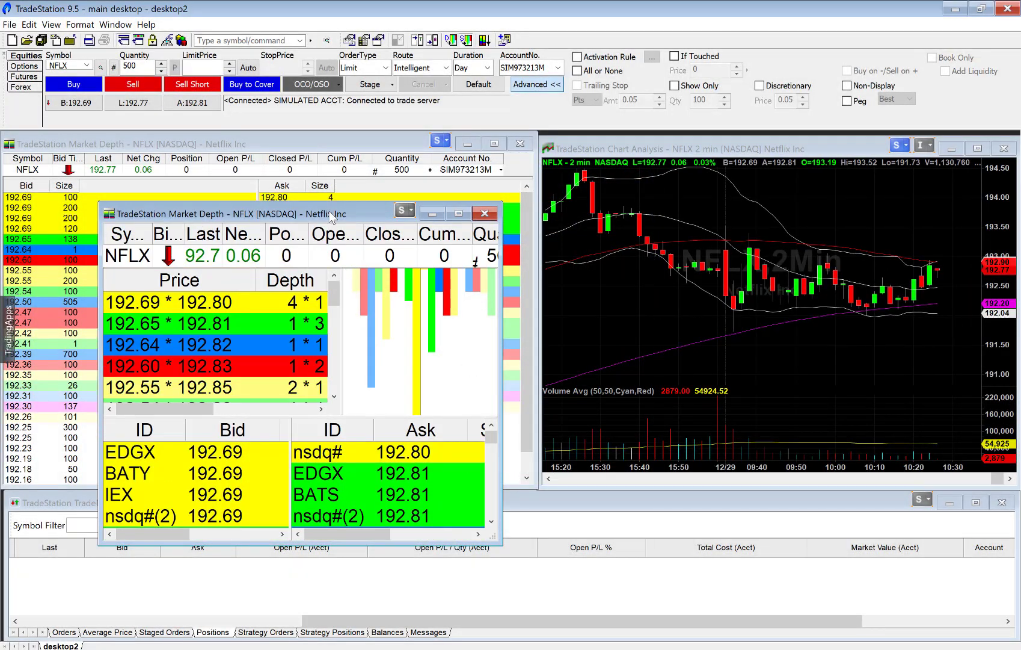
Delete the large-font depth window and narrow the NFLX ladder to reveal the SPY option depth.
left_click_drag(503, 315, 698, 325)
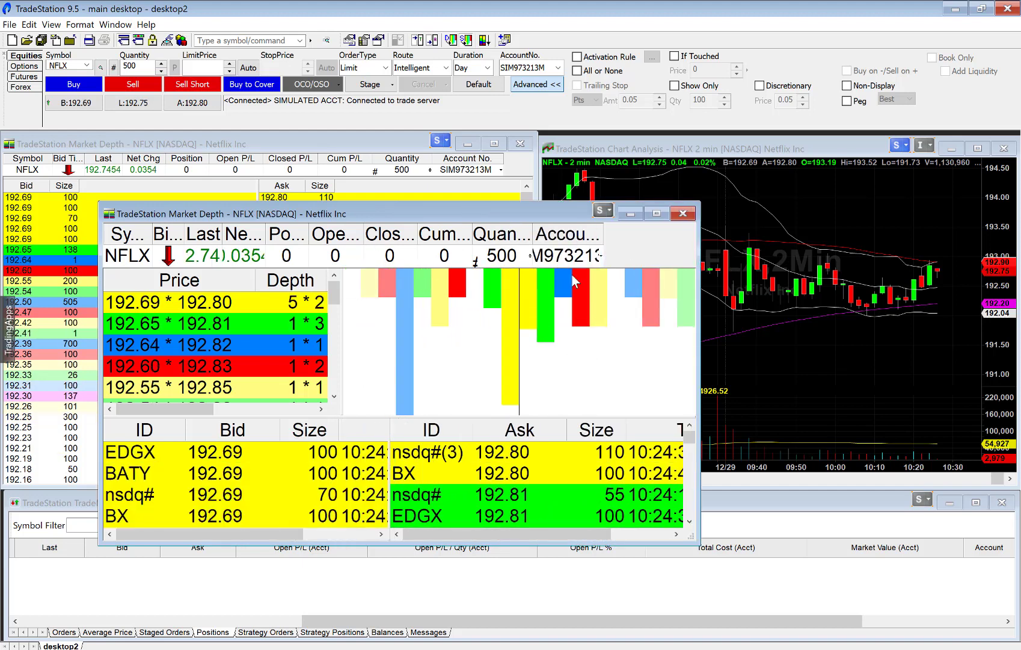
left_click(685, 215)
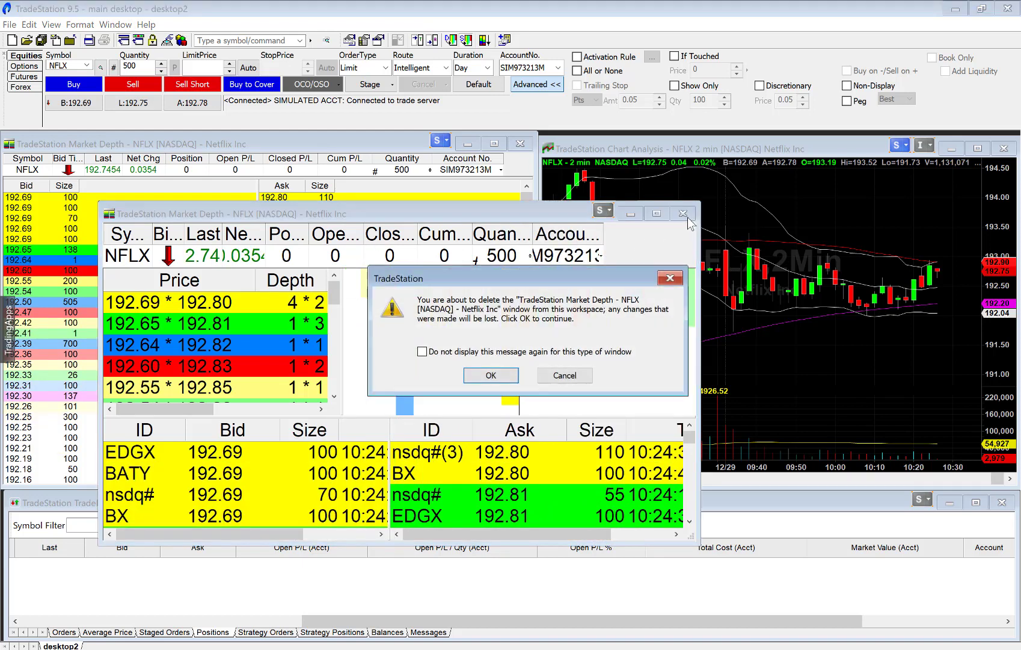
left_click(491, 375)
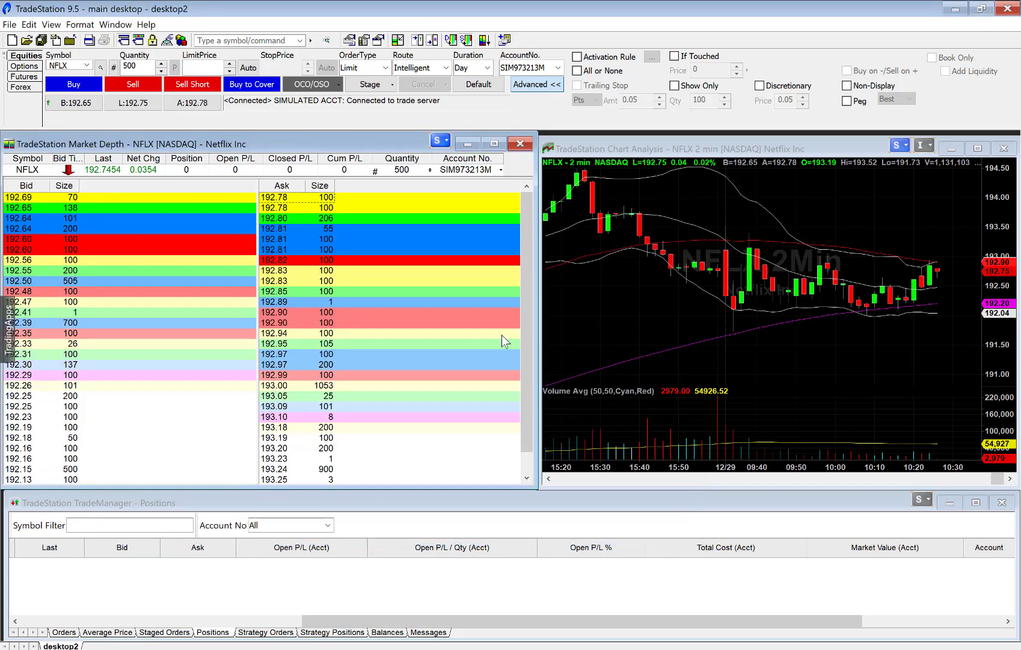
left_click_drag(537, 308, 182, 331)
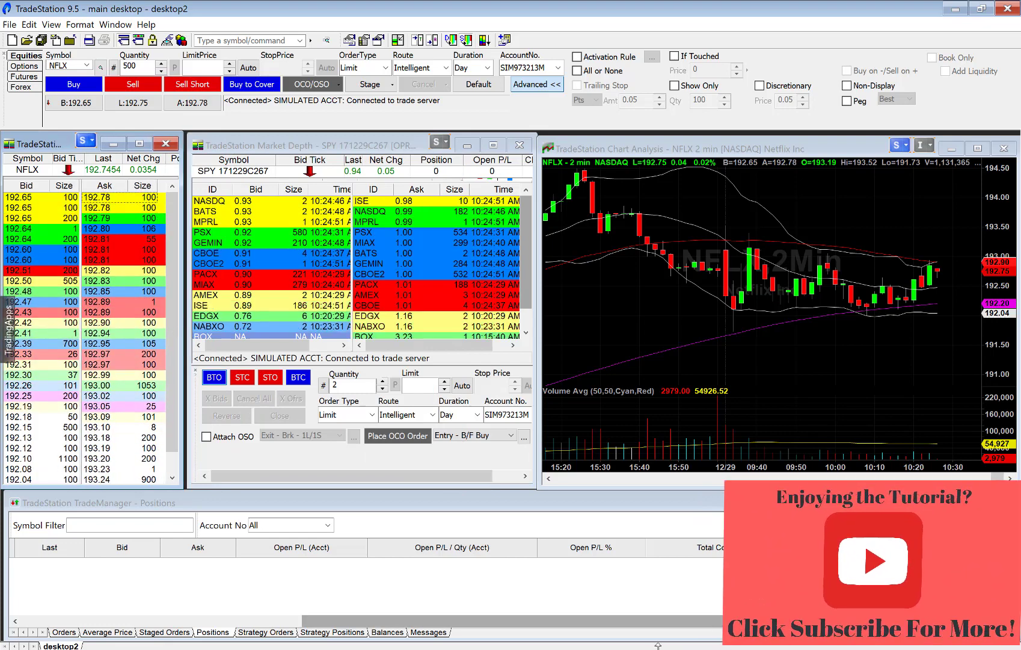
left_click(890, 450)
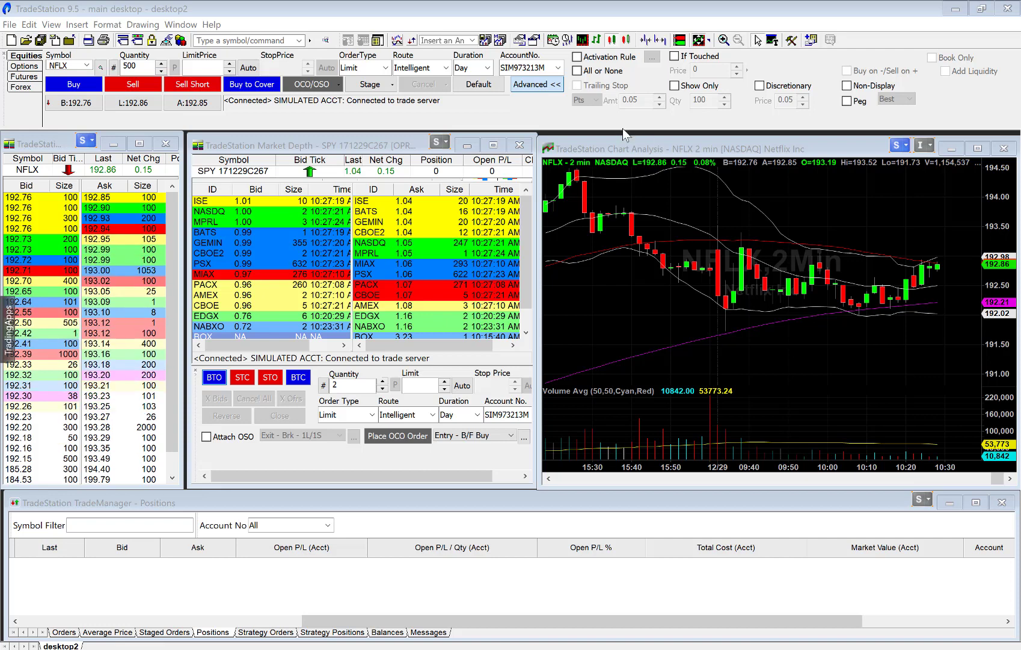
right_click(888, 209)
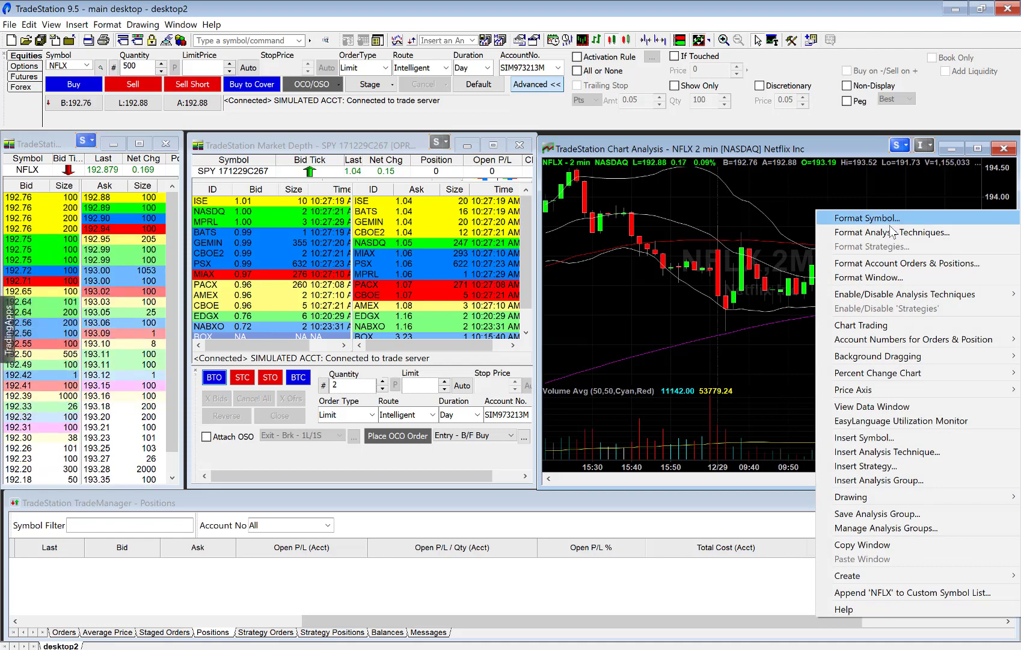
left_click(884, 278)
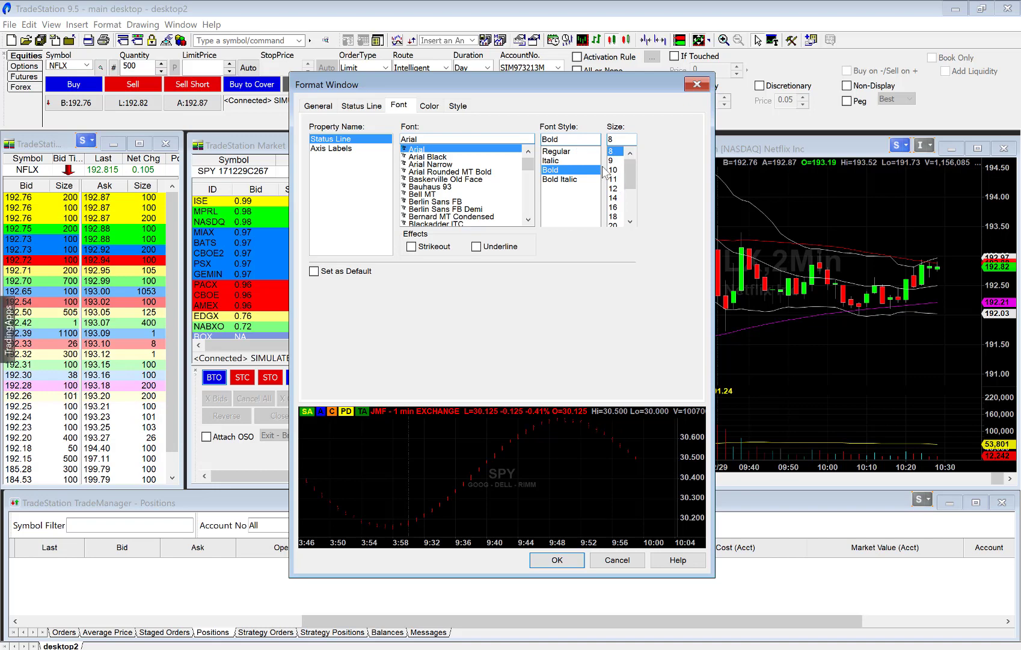
left_click(697, 85)
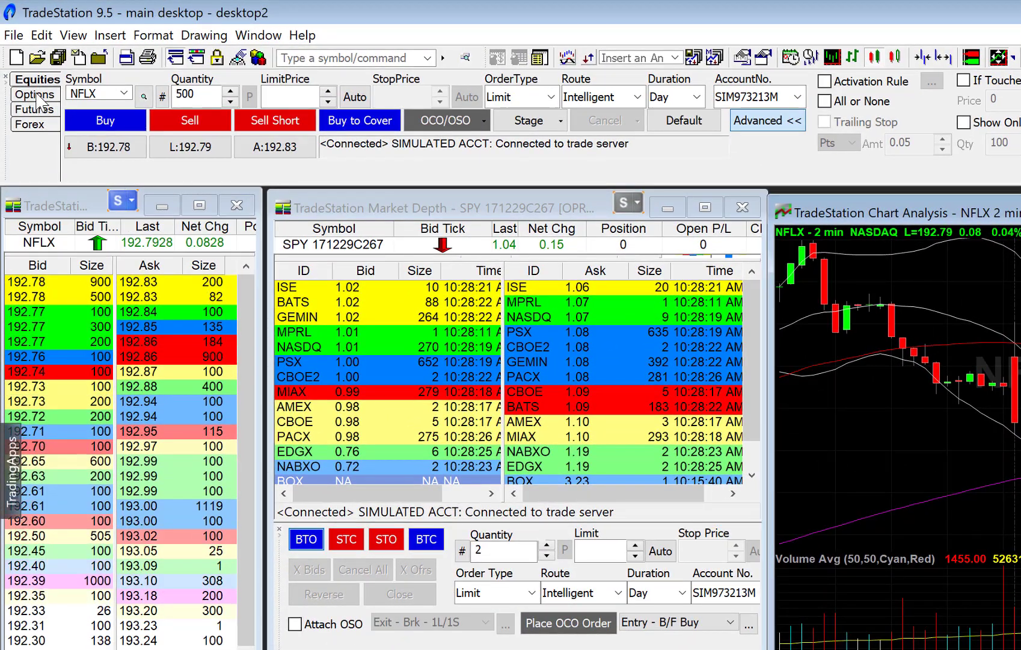
Switch the order bar to Options with NFLX as the symbol and look up its options.
left_click(33, 90)
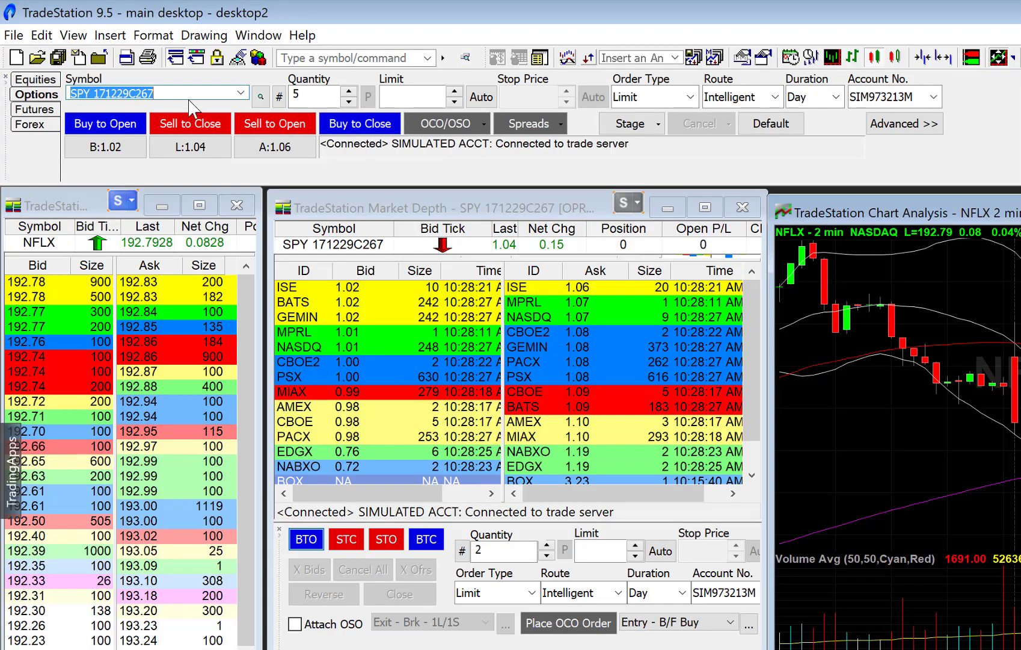
type("SPY")
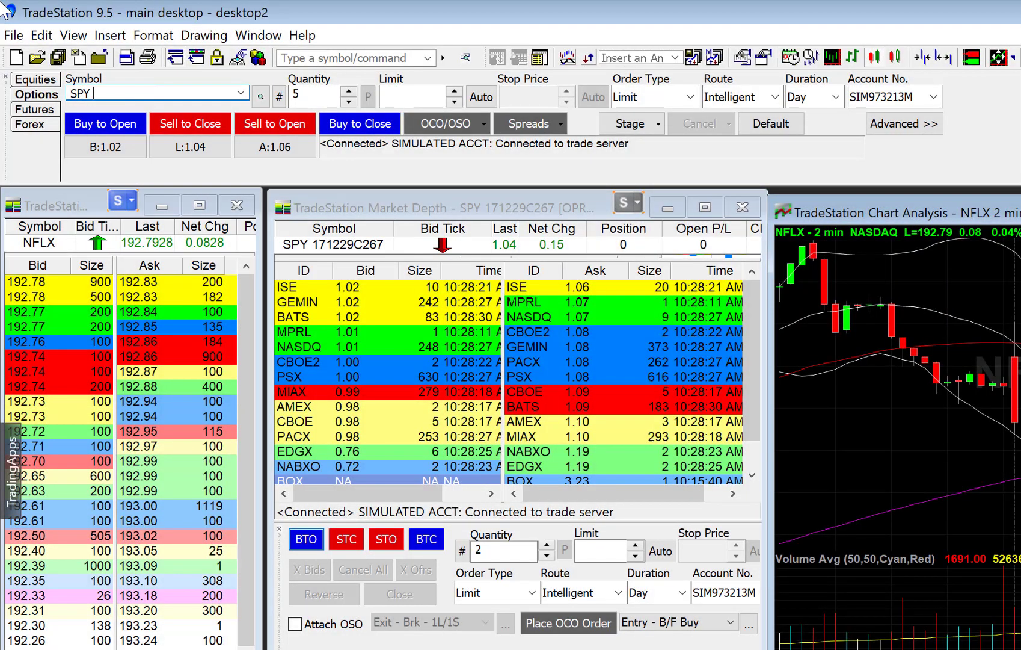
key("BackSpace")
key("BackSpace")
key("BackSpace")
key("BackSpace")
type("NFLX")
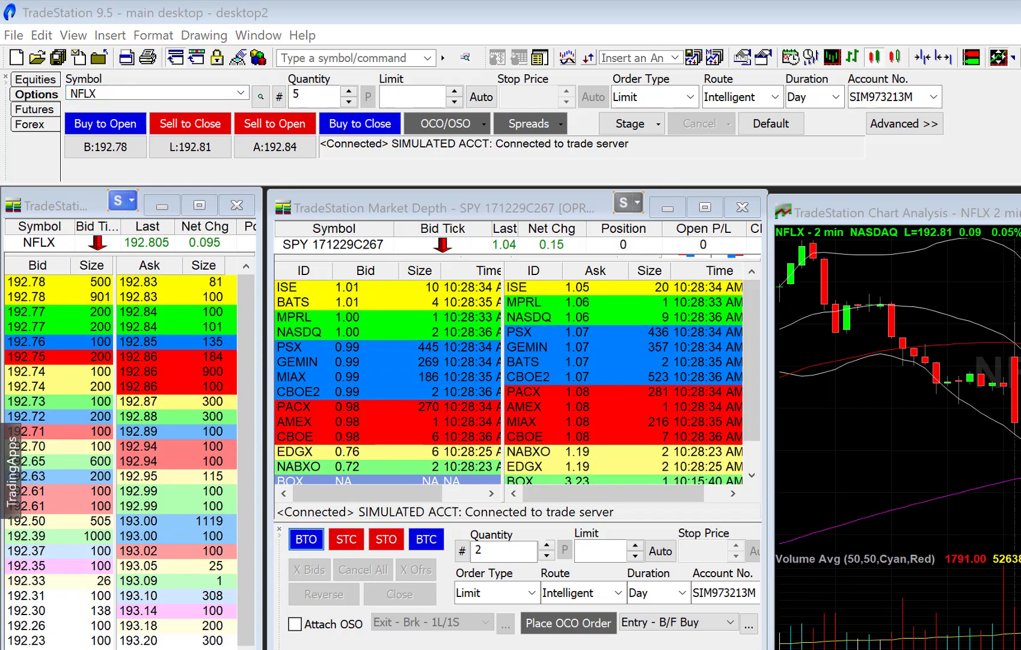
left_click(260, 97)
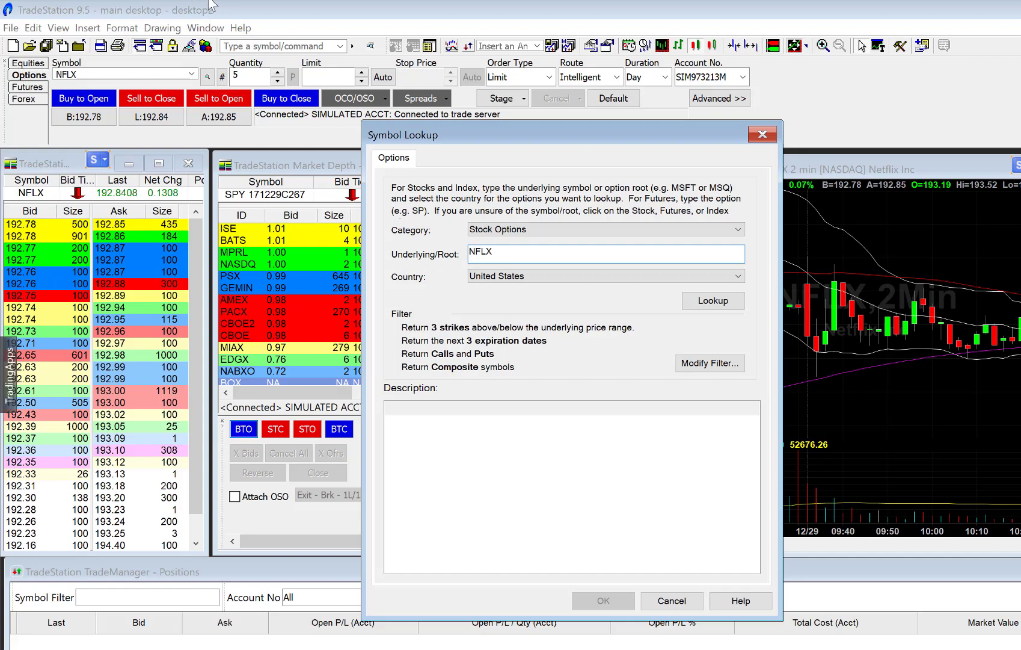
Pick the NFLX 171229C192.5 call from the Symbol Lookup list and confirm it.
key("Return")
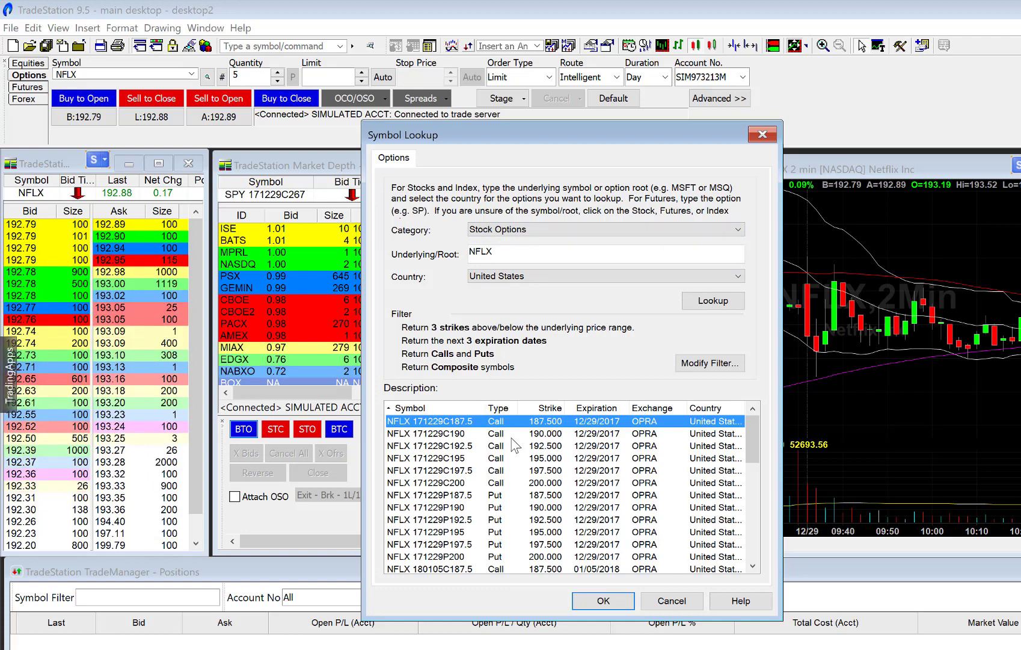
left_click(496, 449)
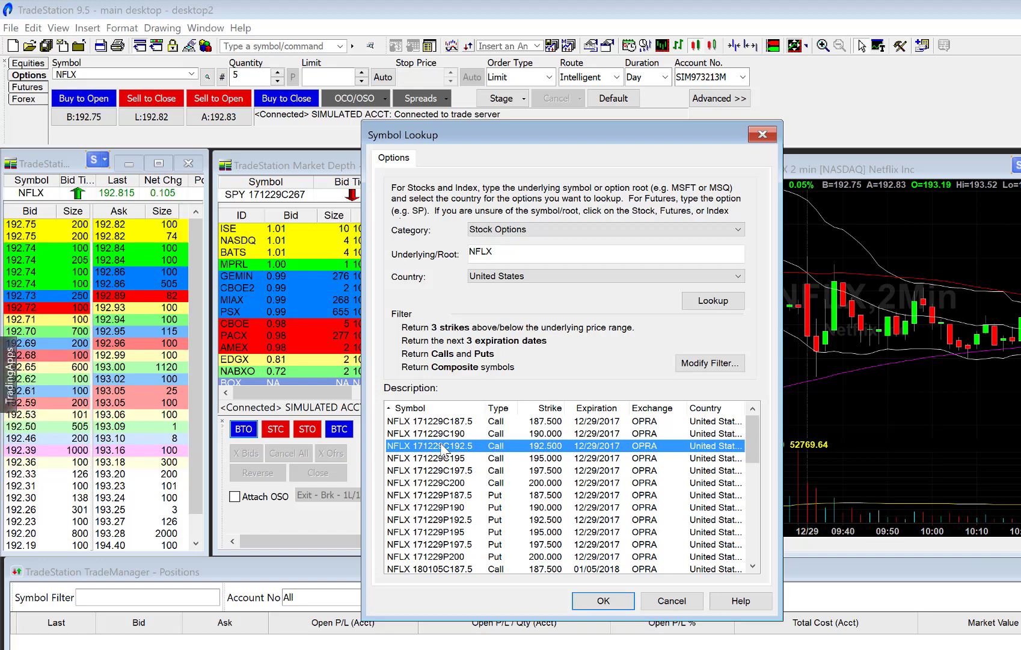
left_click(604, 604)
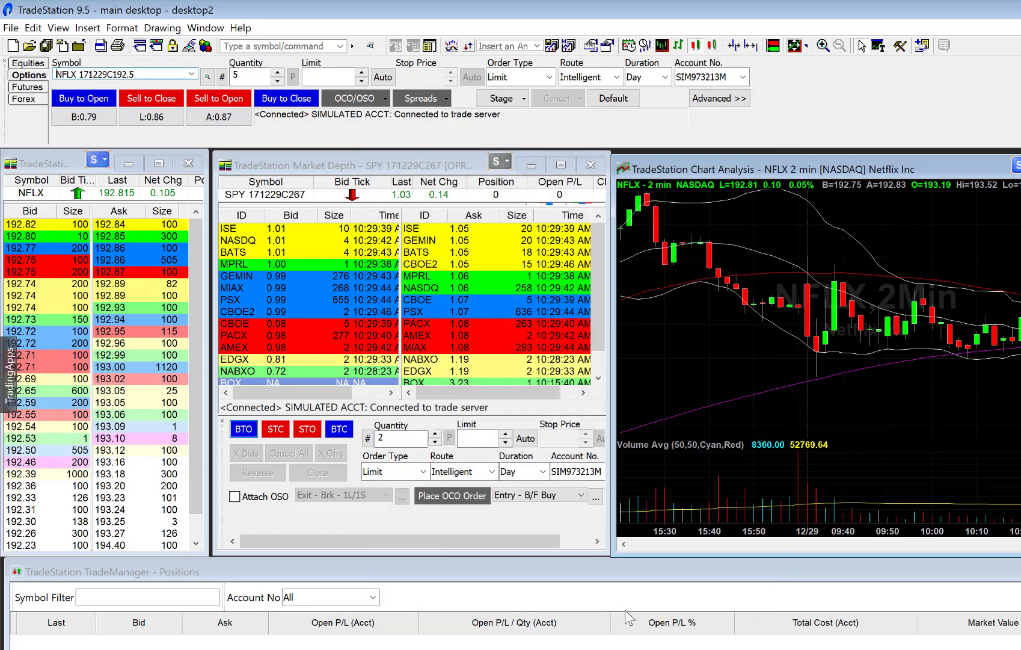
Load NFLX 171229C192.5 into the active SPY Market Depth window via the symbol box.
left_click(154, 76)
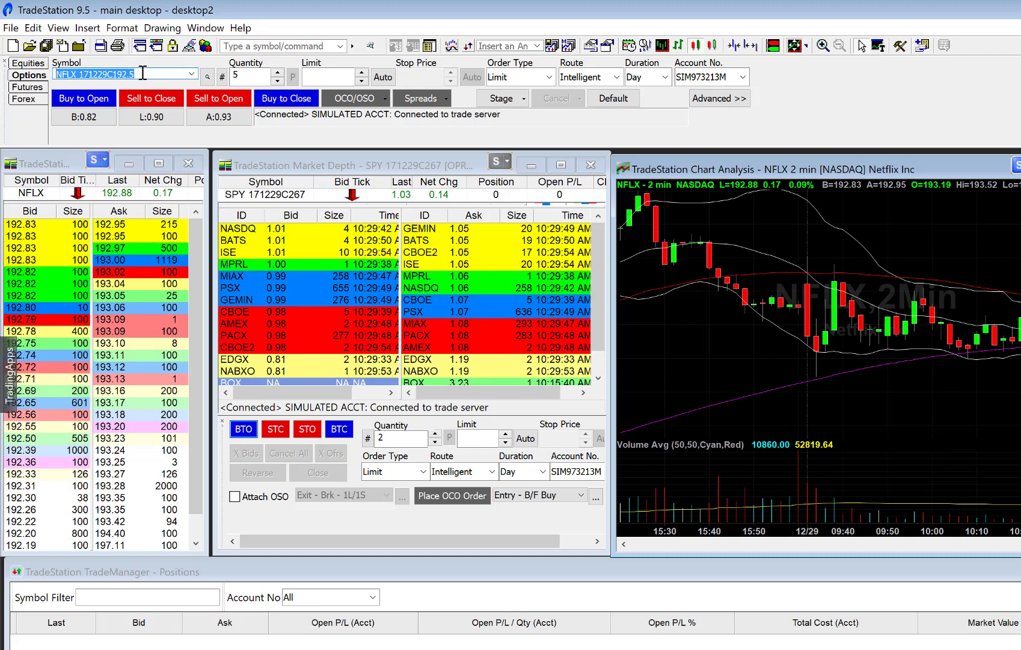
left_click(326, 159)
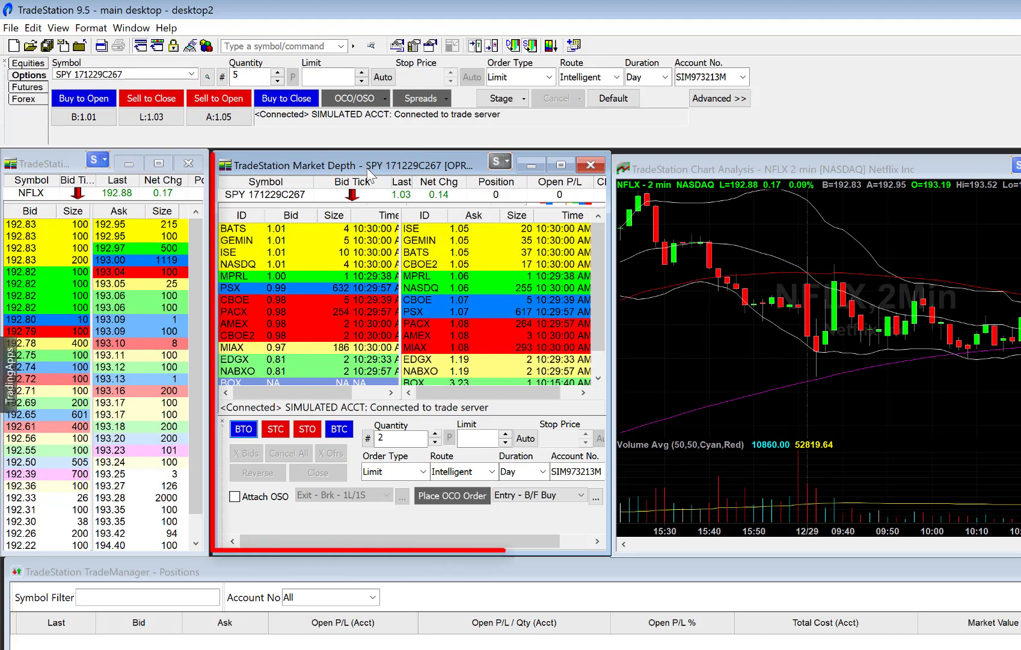
type("NFLX 171229C192.5")
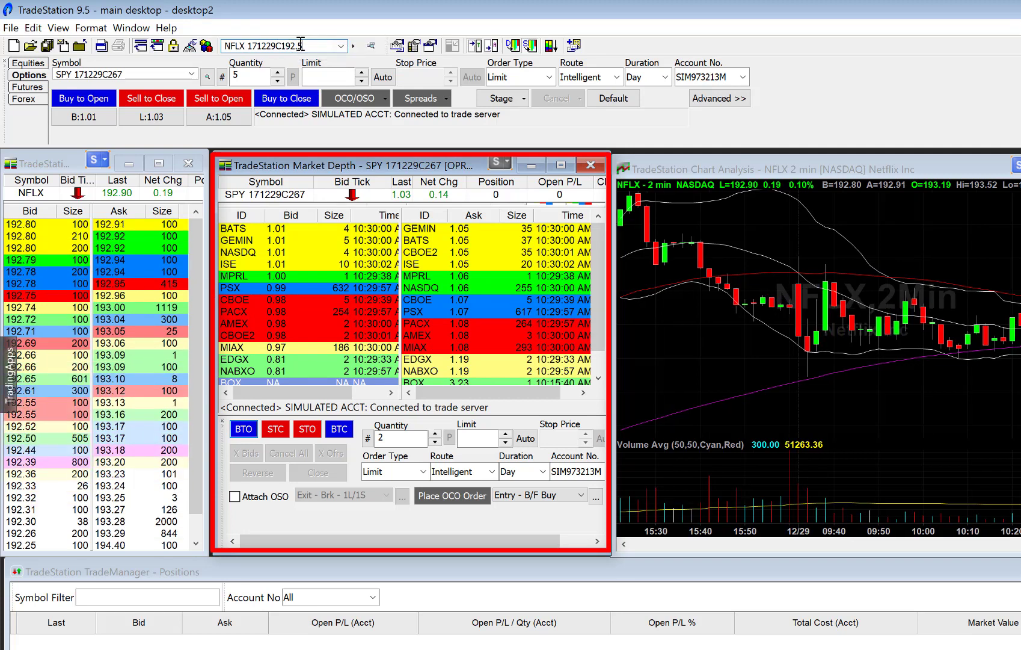
key("Return")
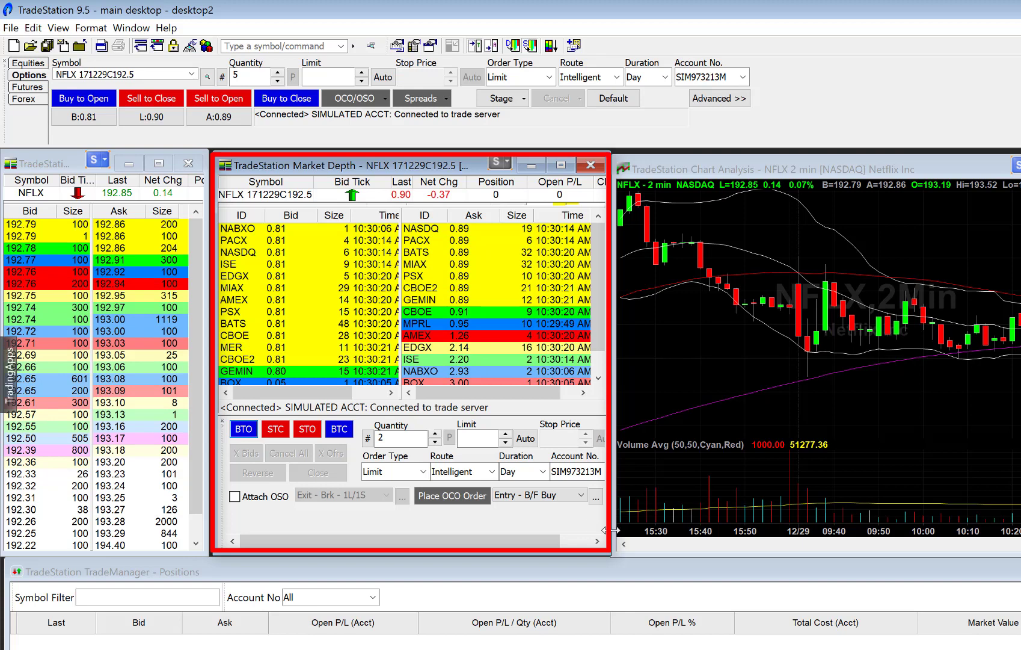
Widen the Market Depth window, take the PACX 0.90 ask as the limit price, then narrow it back.
left_click_drag(604, 531, 1019, 496)
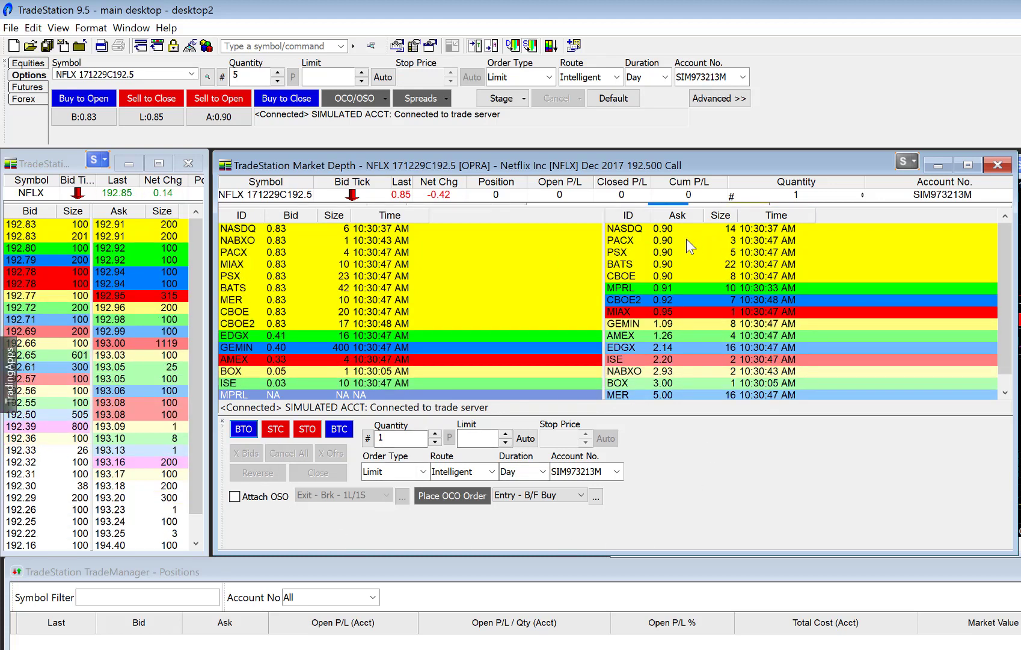
left_click(649, 241)
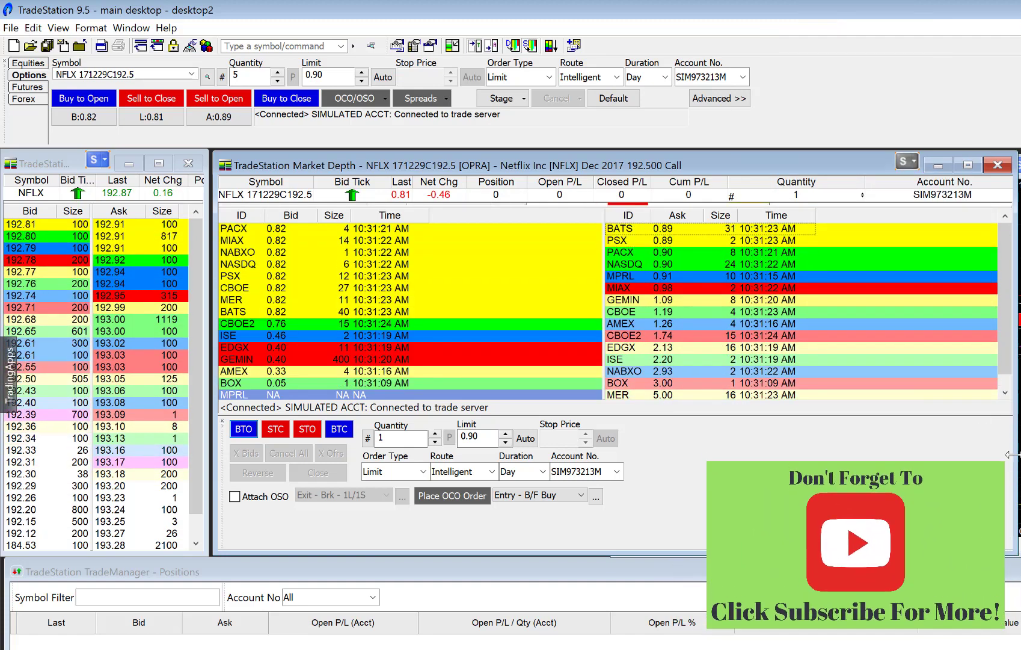
left_click_drag(1018, 435, 610, 436)
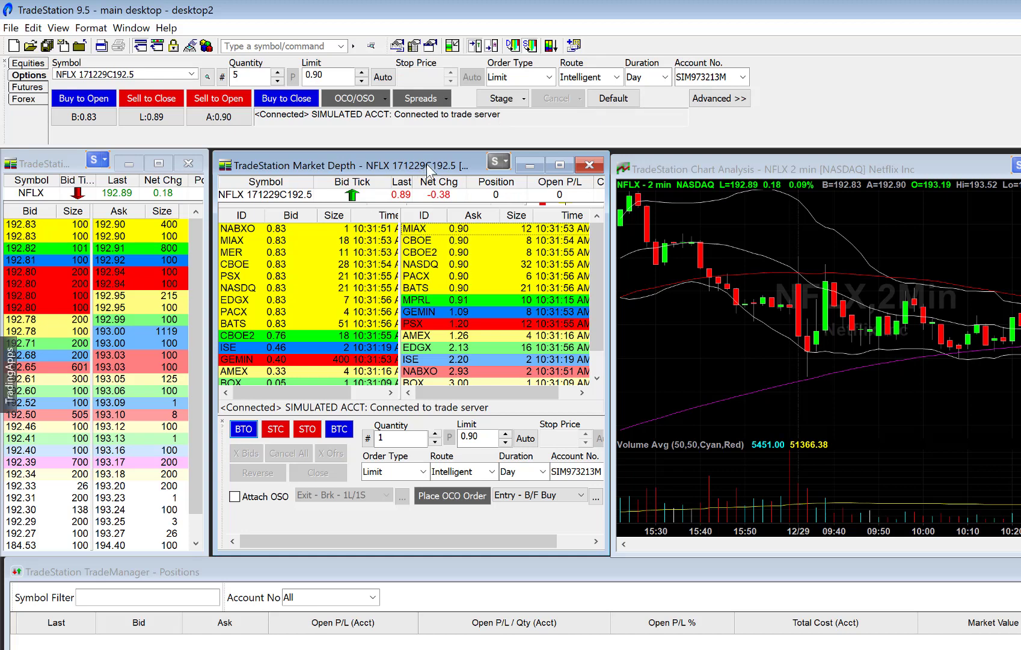
Change the Market Depth symbol from NFLX 171229C192.5 to SPY 171229C267 via its recent-symbols list.
right_click(446, 168)
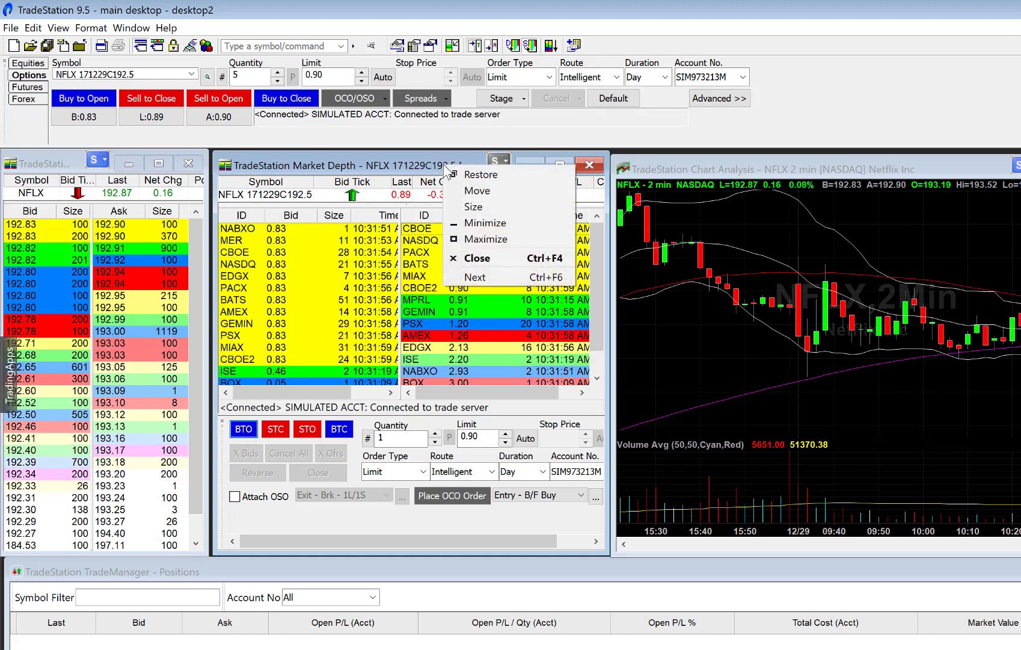
right_click(424, 227)
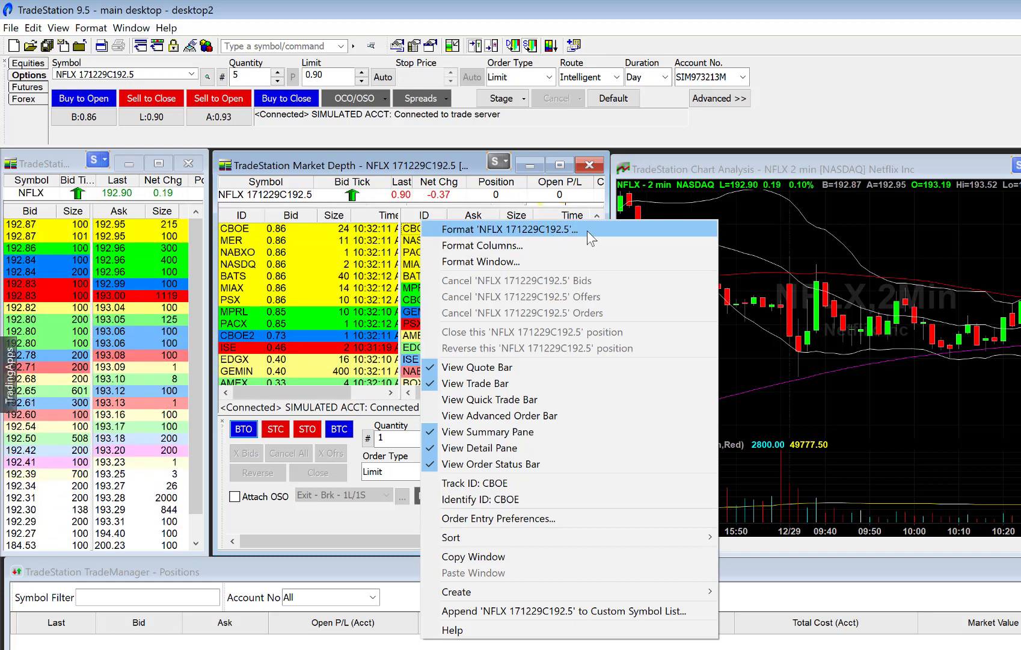
left_click(548, 233)
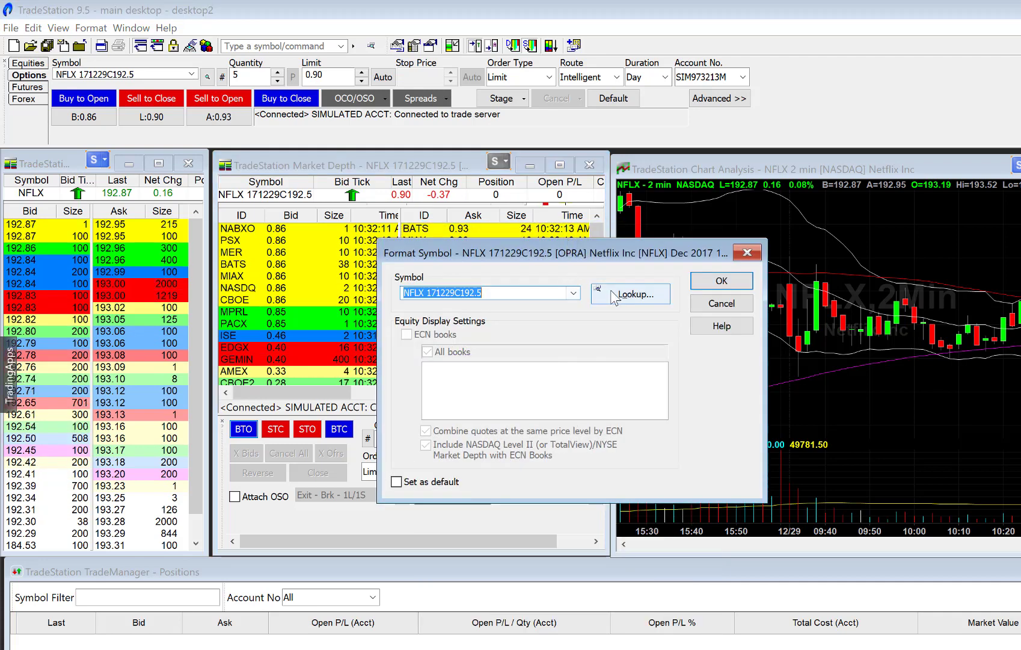
left_click(573, 293)
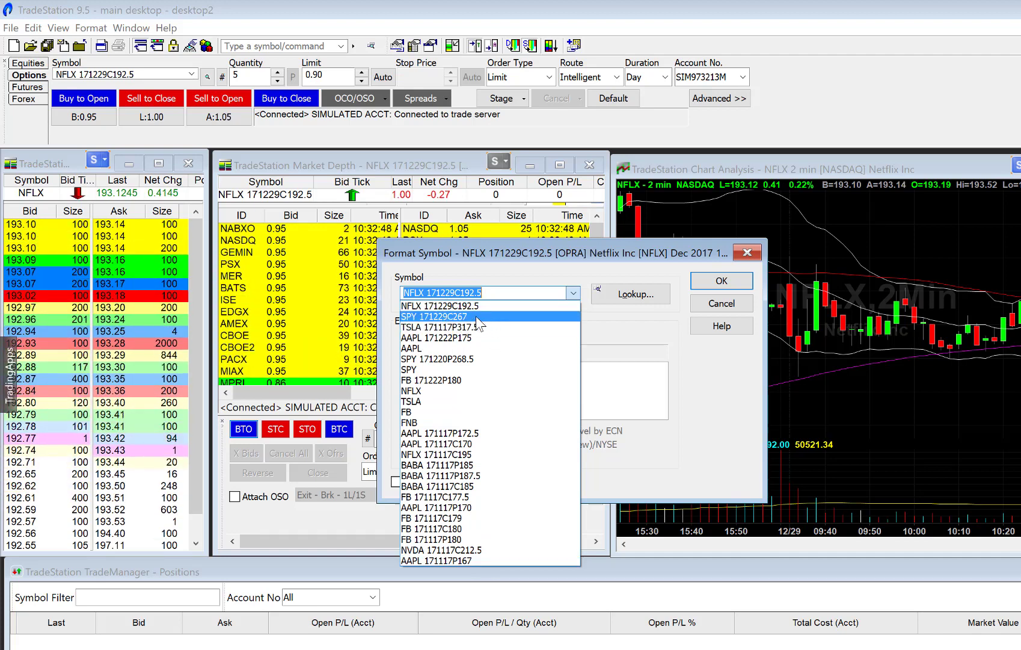
left_click(469, 317)
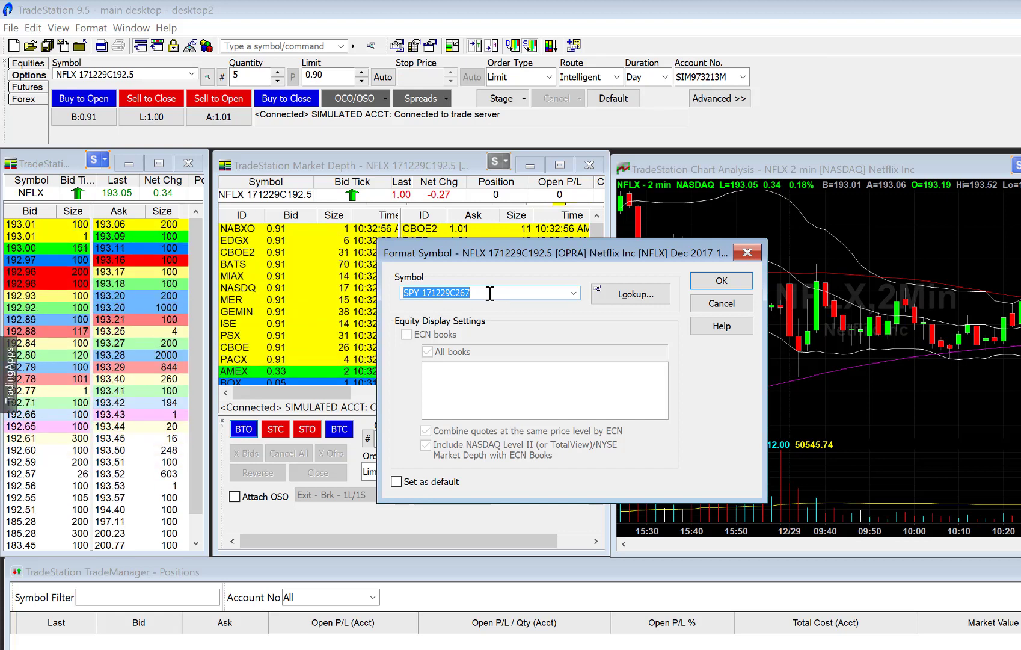
left_click(481, 294)
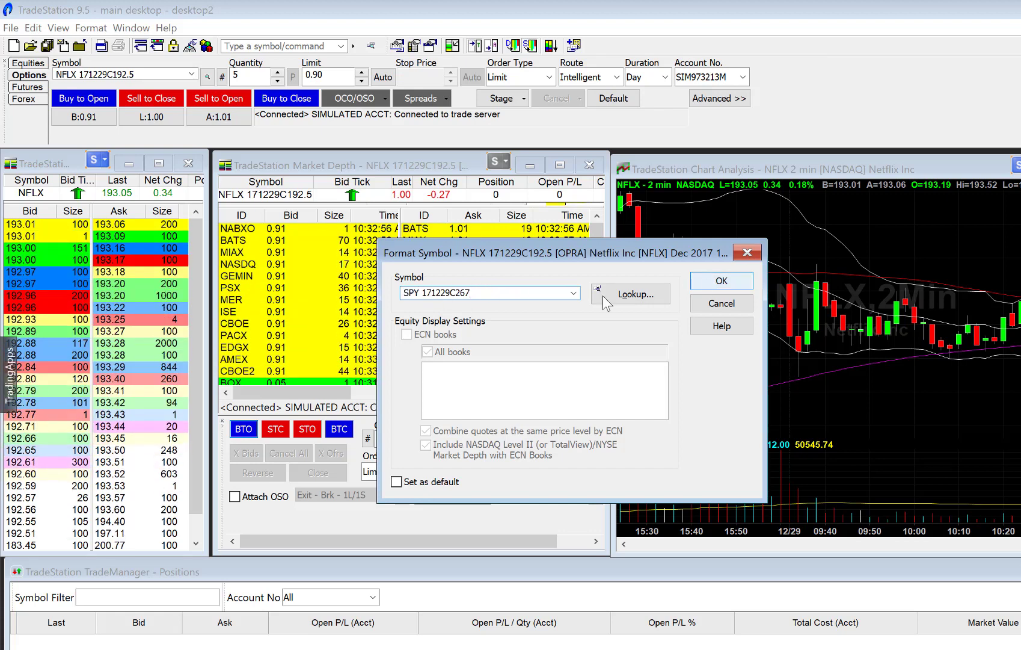
left_click(724, 281)
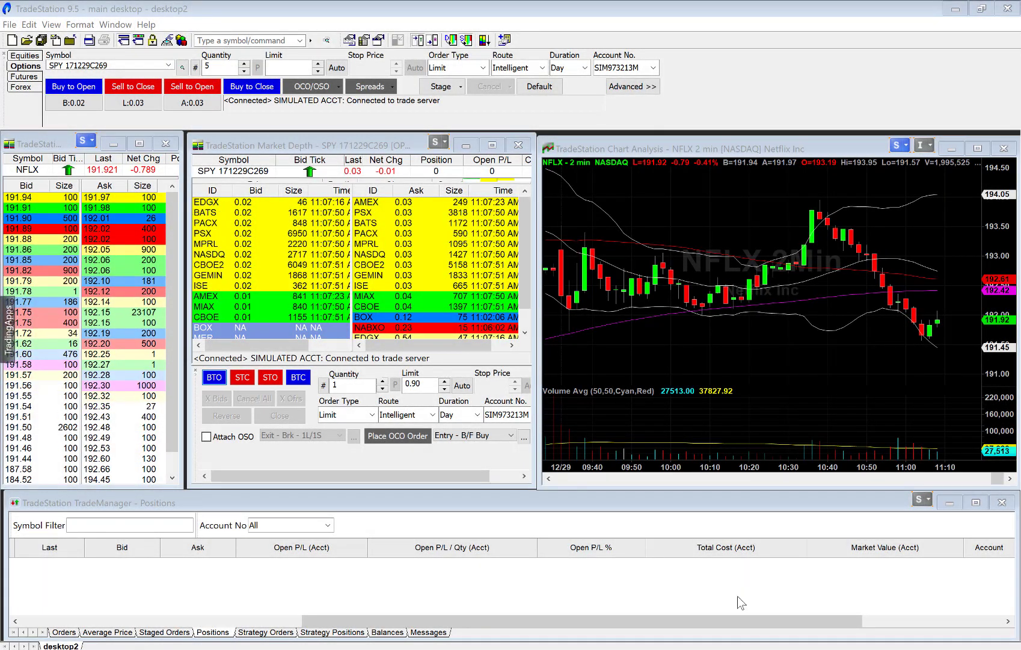
Look up NFLX options and apply the NFLX 171229P192.5 put to the Market Depth window.
right_click(437, 219)
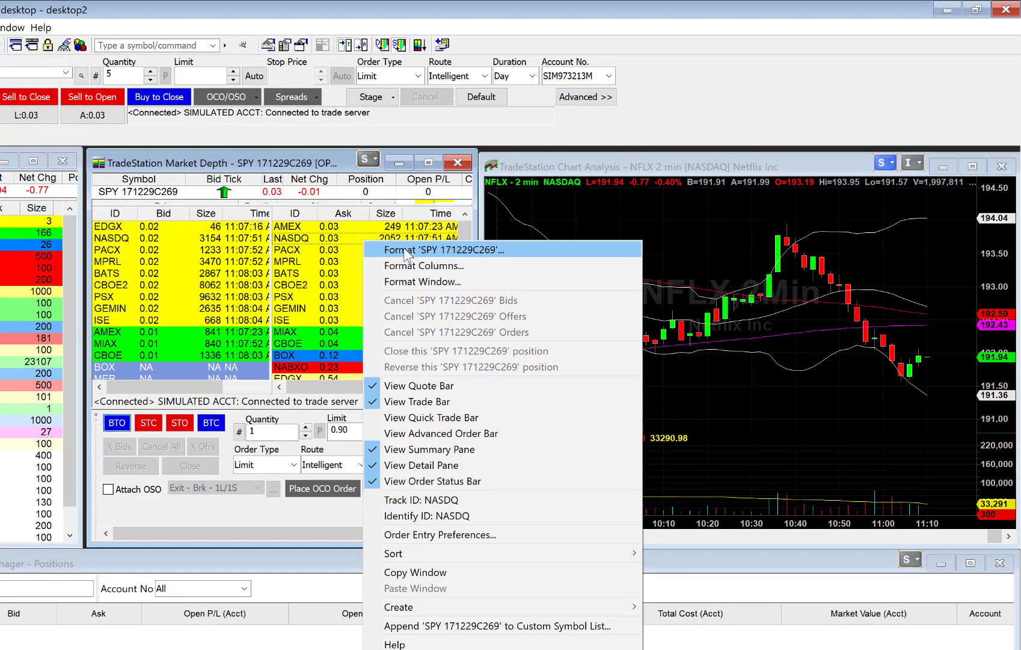
left_click(454, 250)
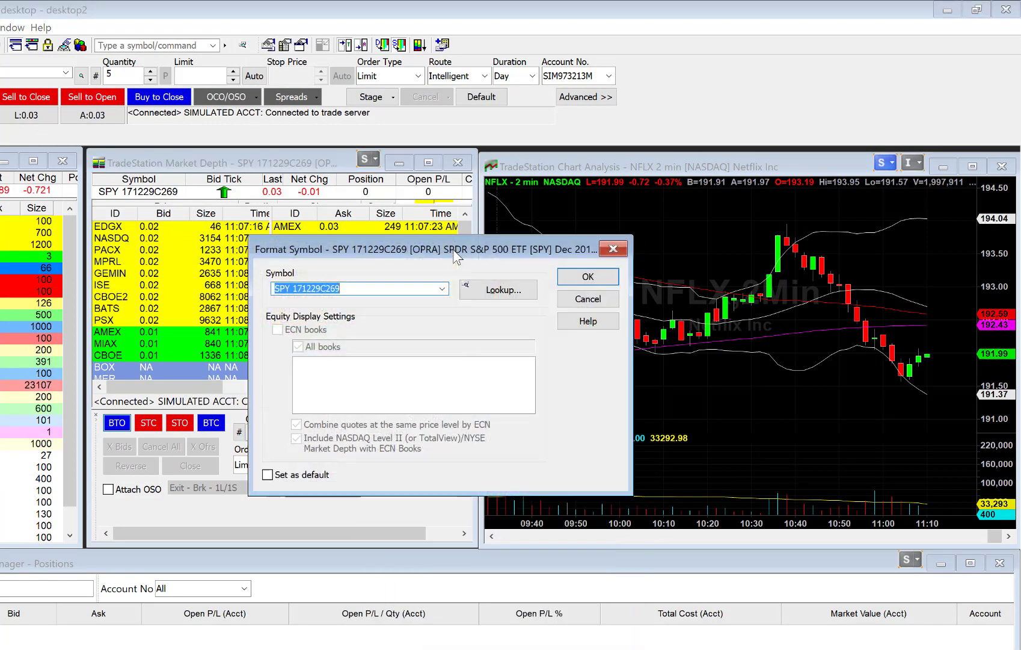
left_click(499, 290)
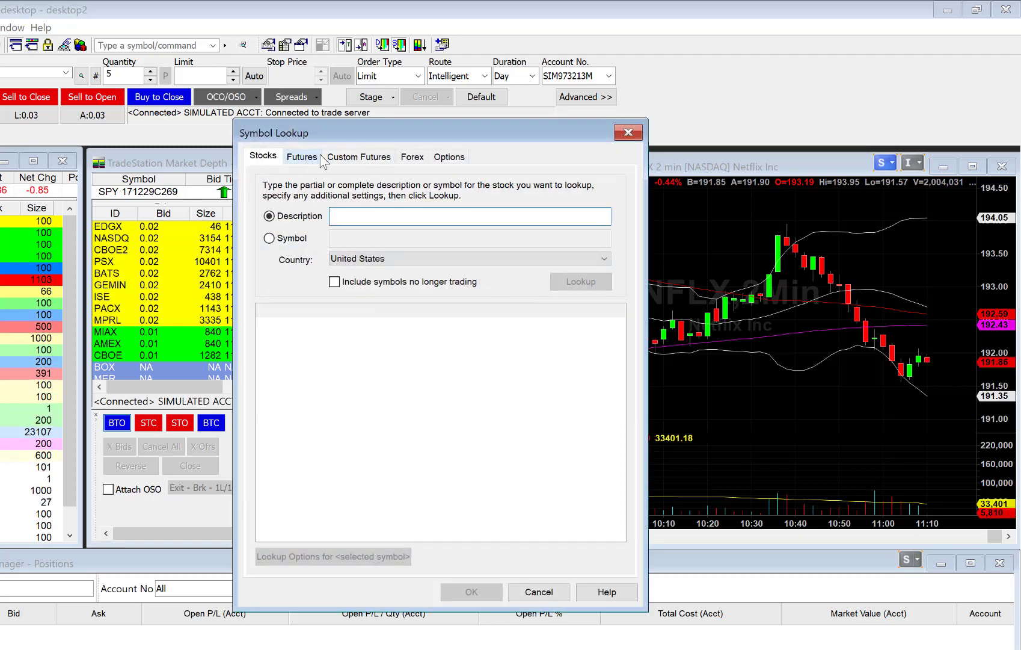
left_click(448, 156)
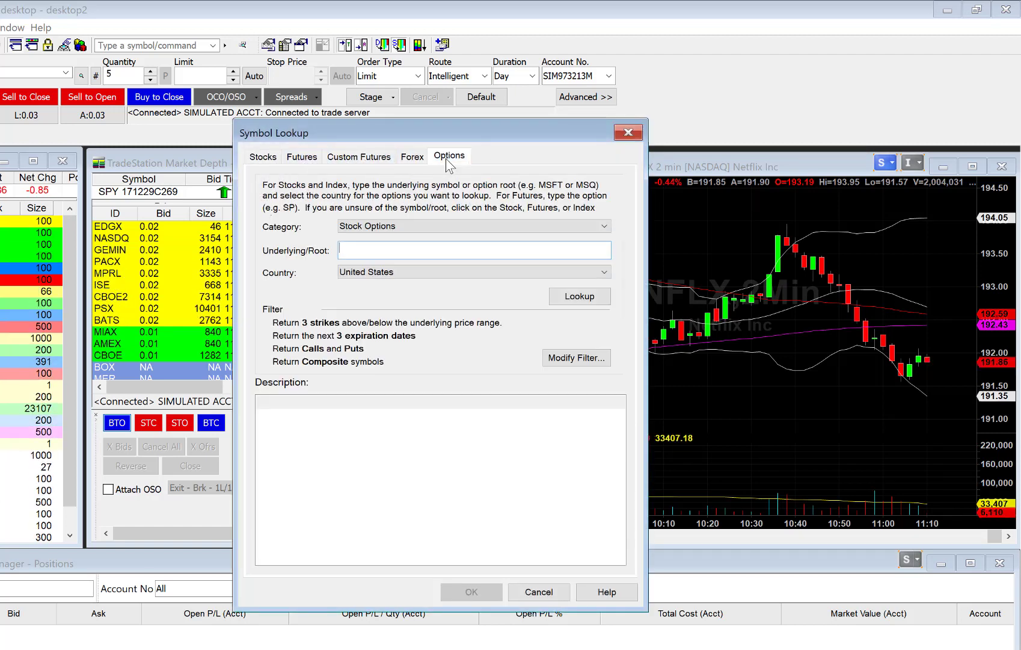
left_click(392, 251)
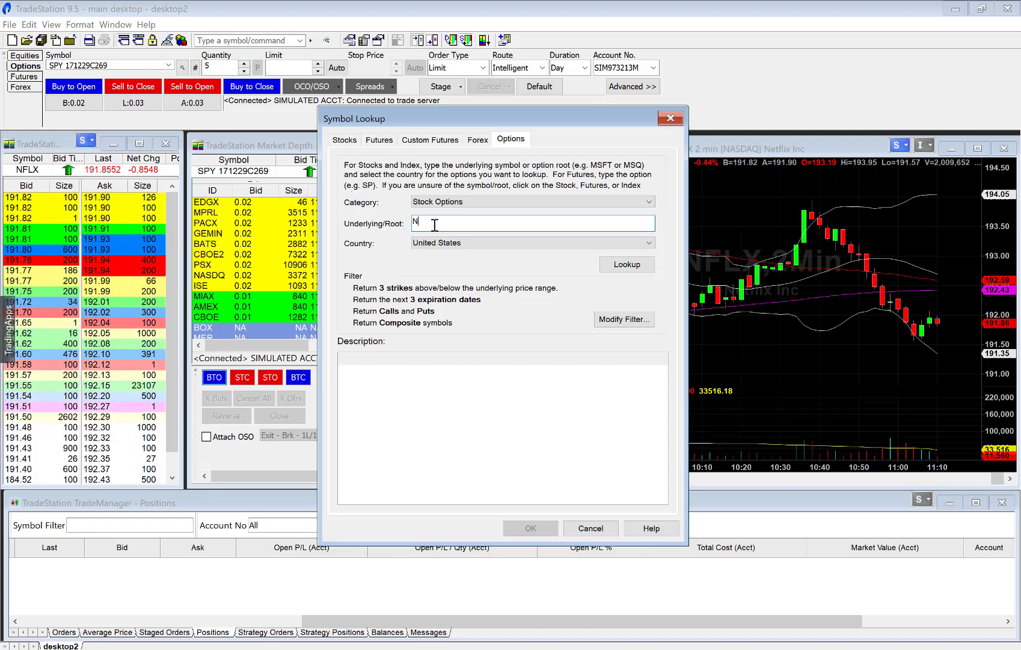
key("Return")
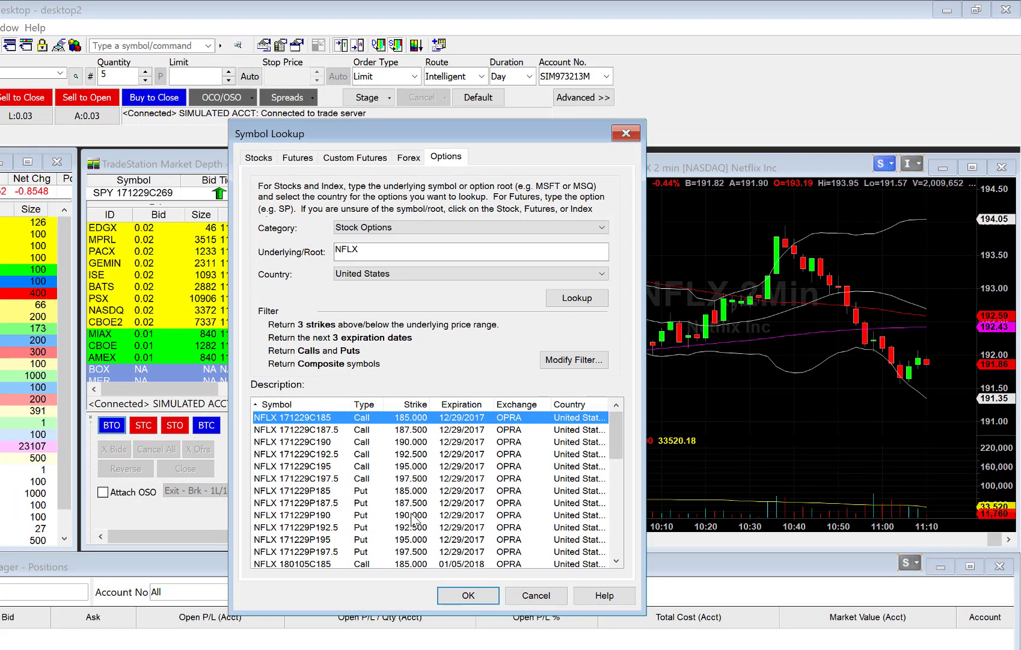
left_click(413, 526)
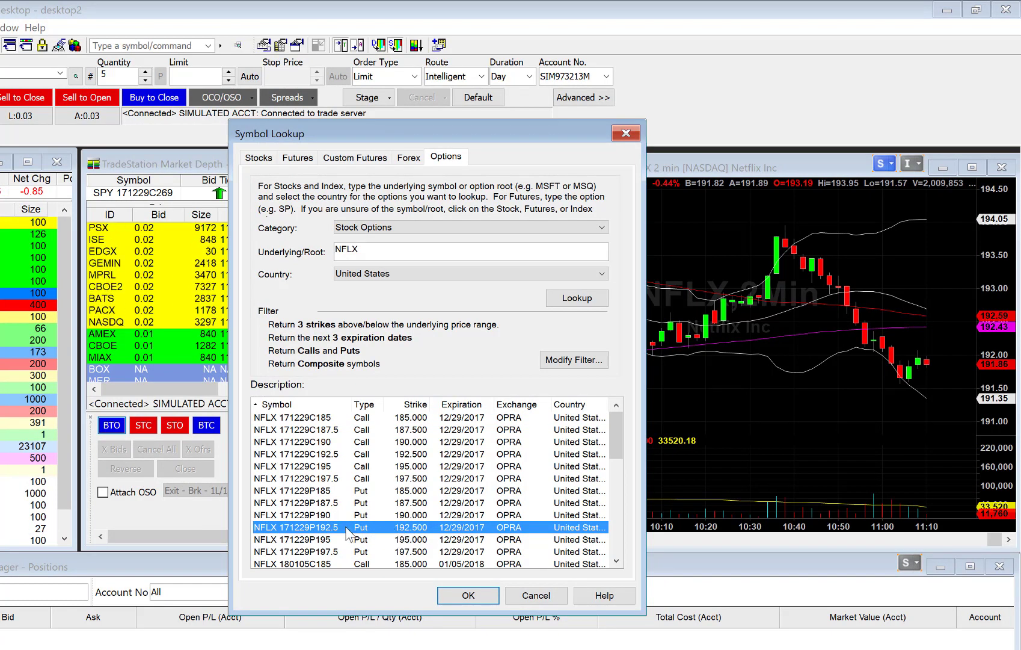
left_click(461, 597)
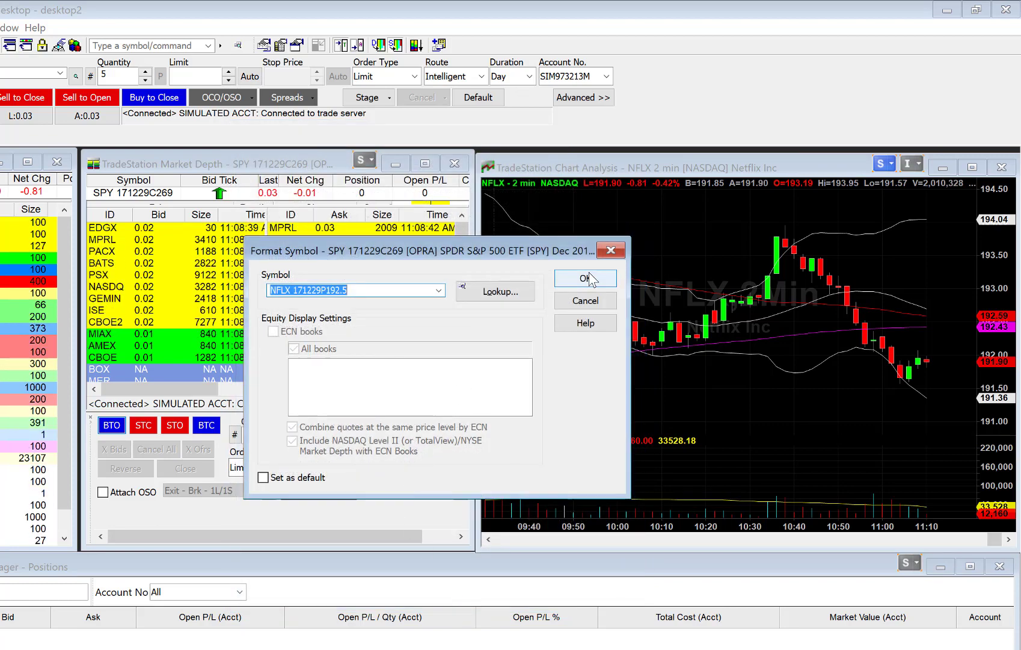
left_click(586, 278)
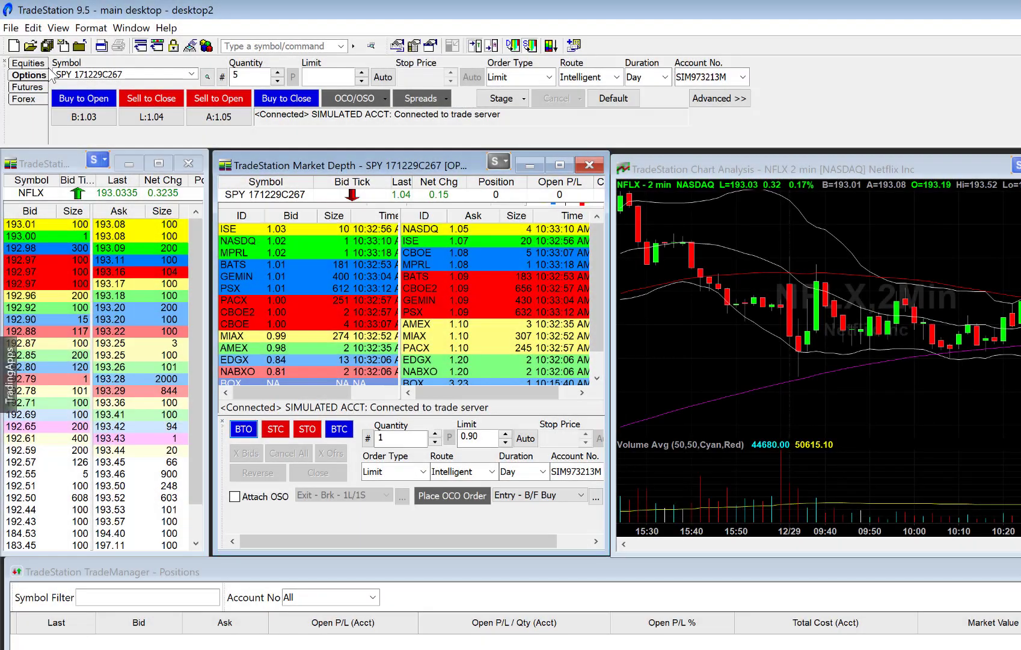
left_click(96, 76)
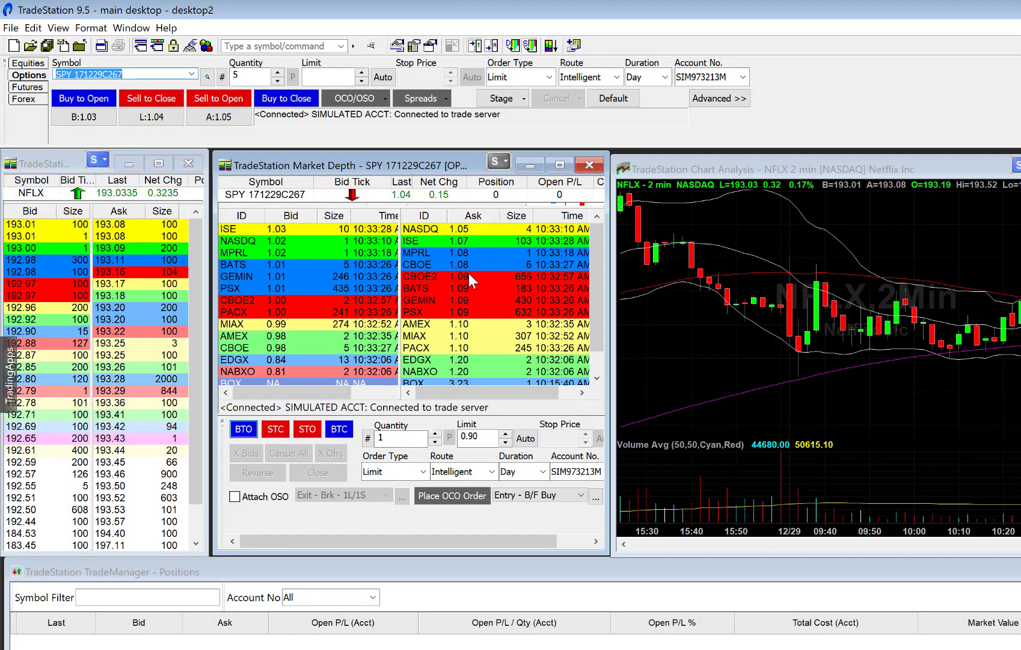
right_click(469, 269)
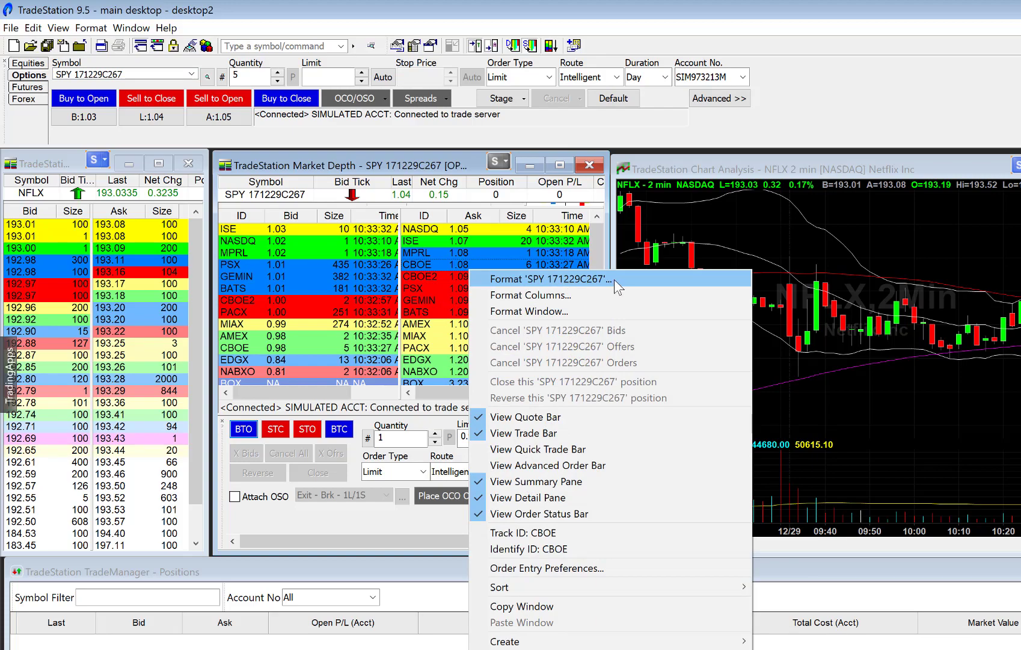
left_click(462, 167)
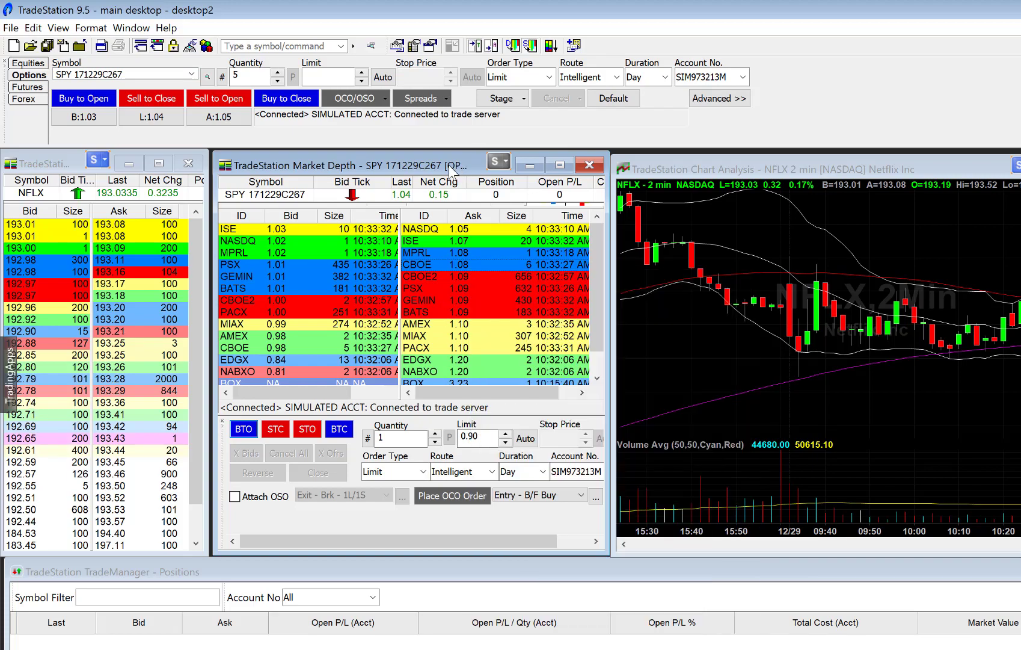